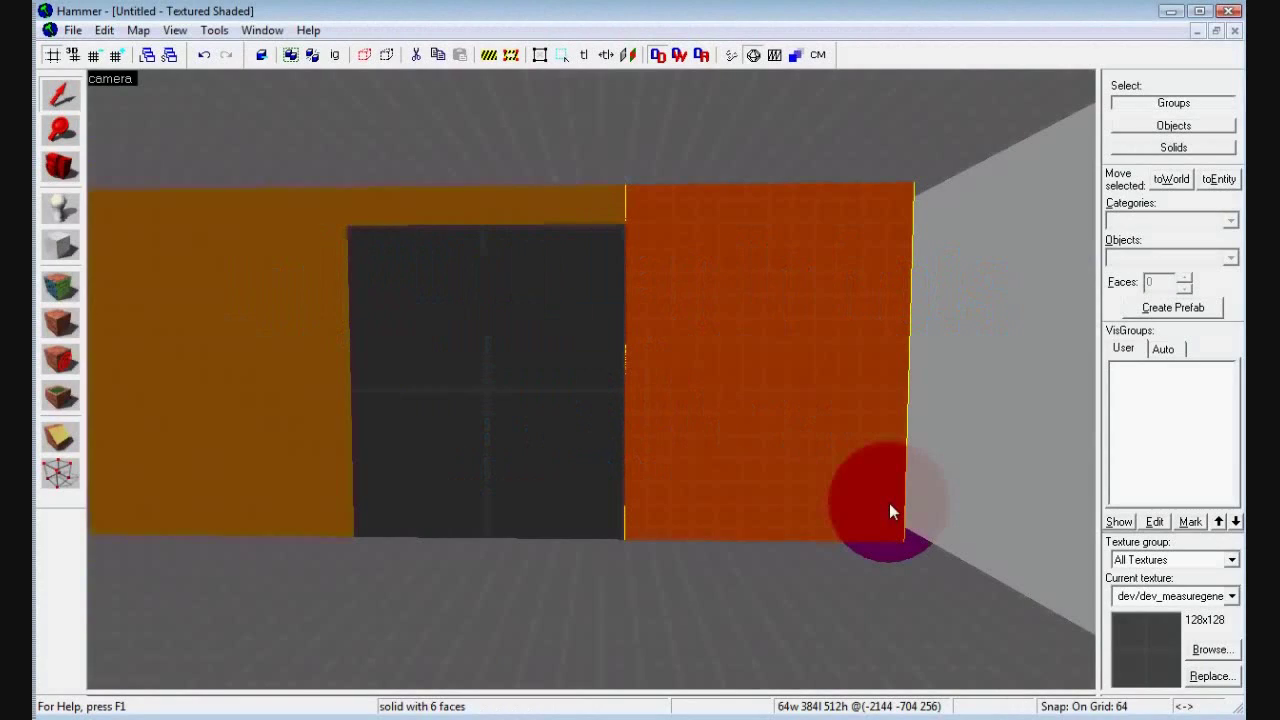
# - Apply the tools/toolsfog texture to every face of the dark block filling the doorway
pyautogui.press('a')
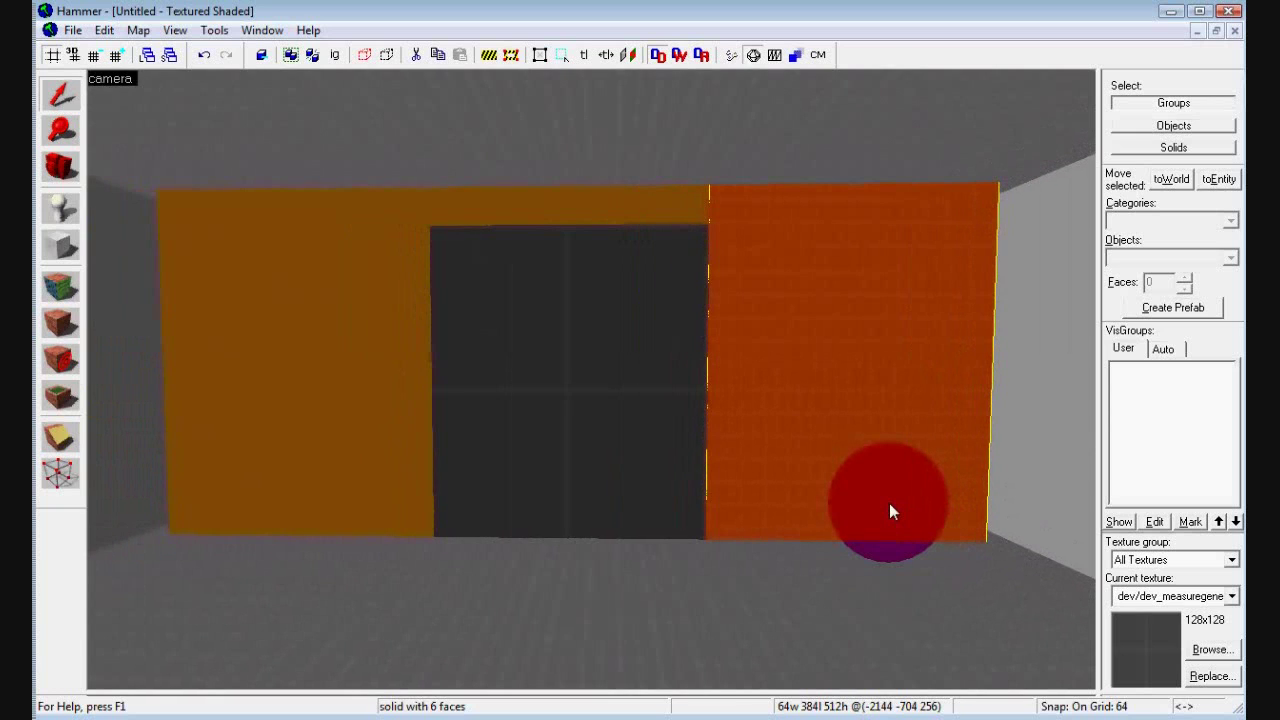
pyautogui.press('Left')
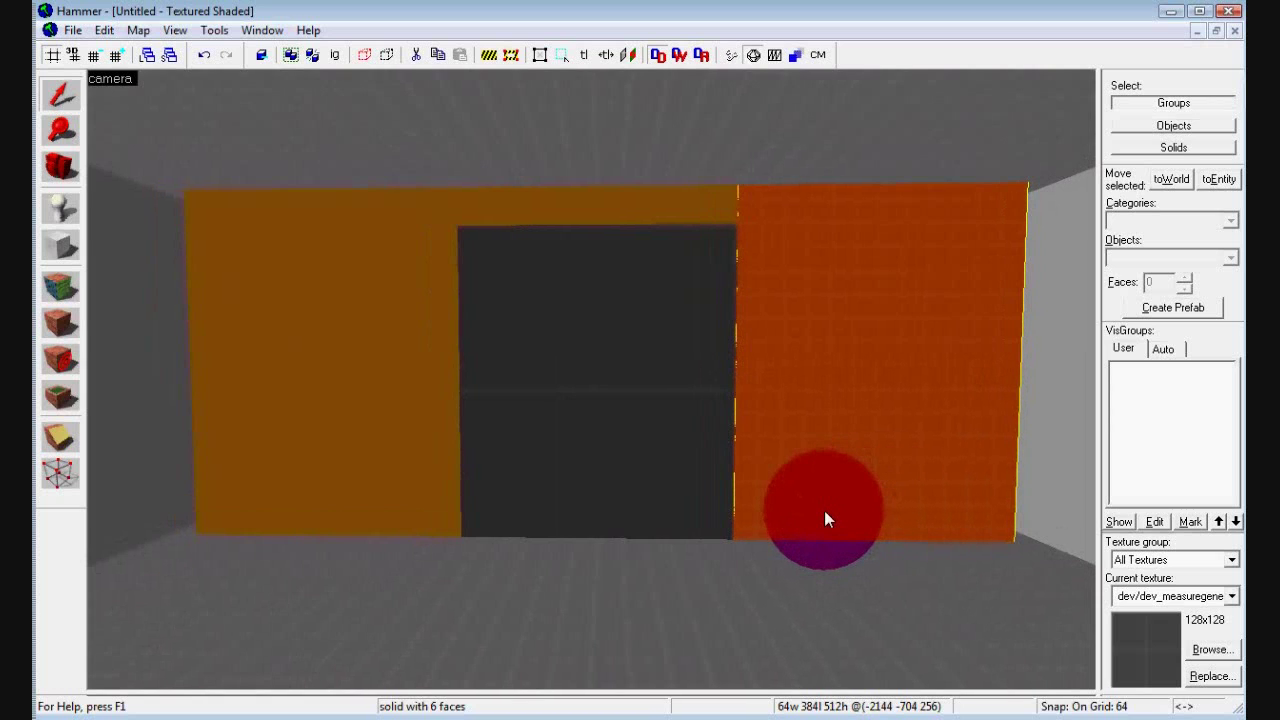
pyautogui.click(697, 493)
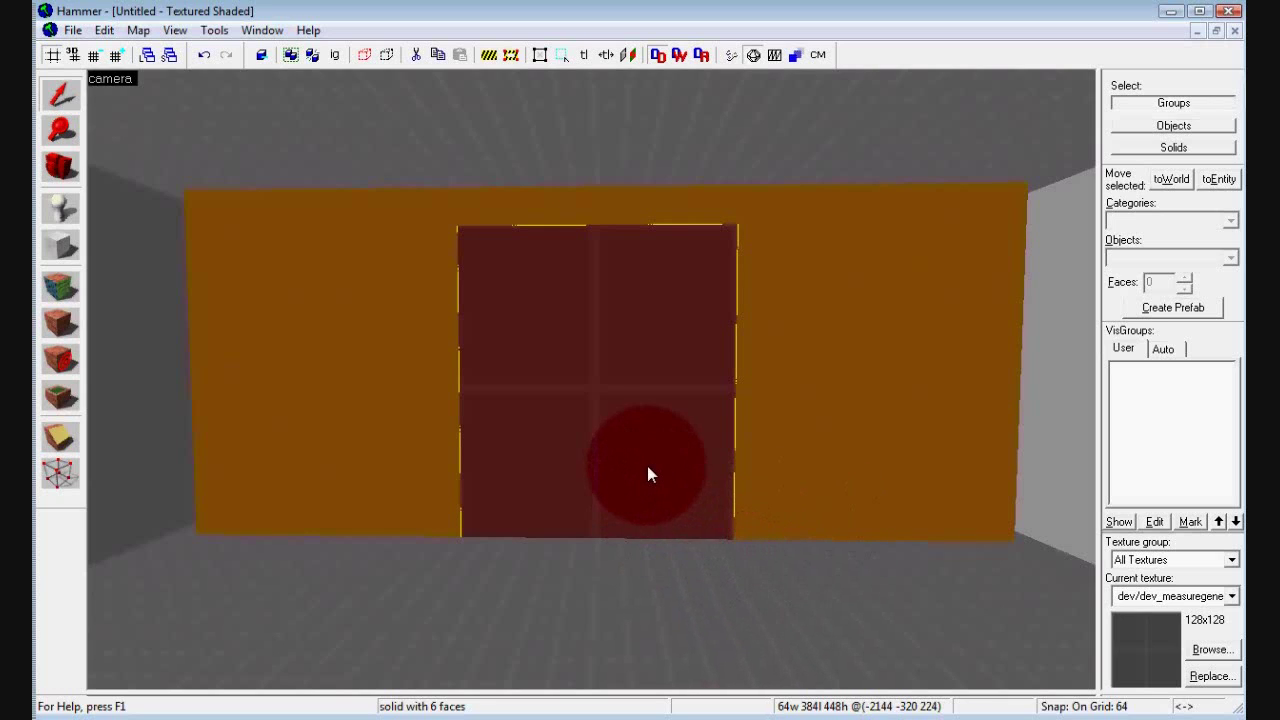
pyautogui.hotkey('shift', 'a')
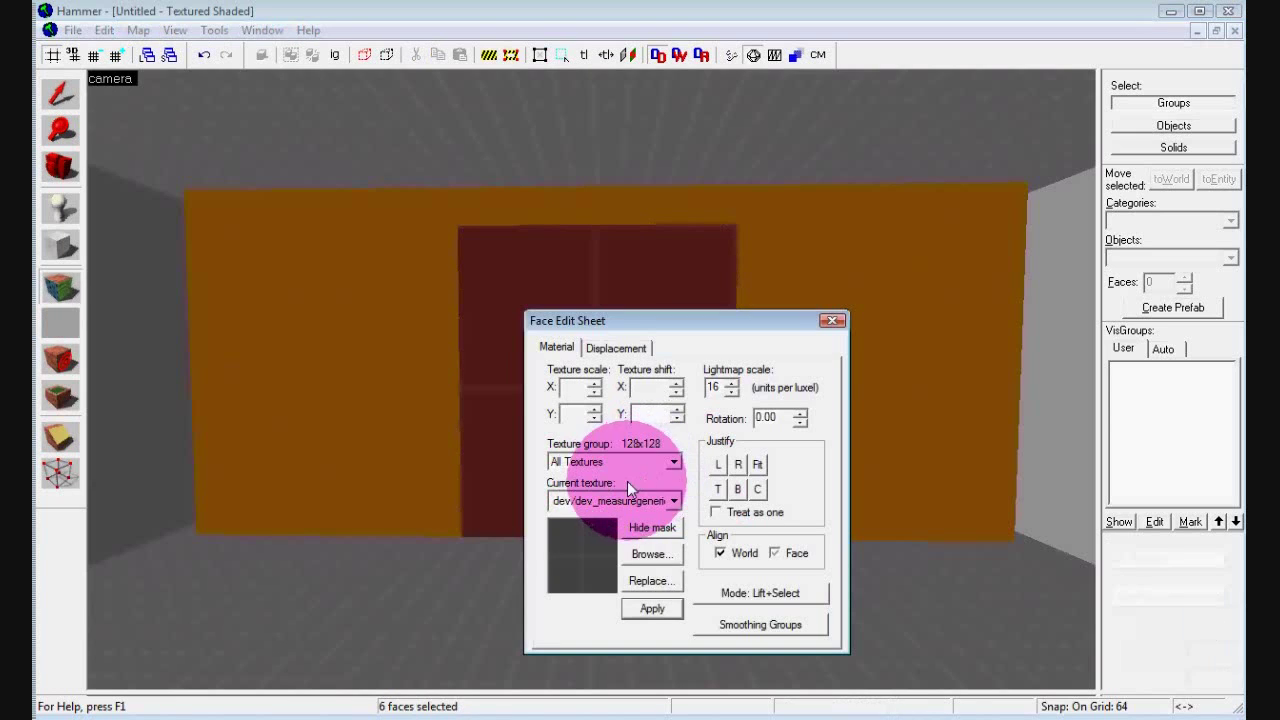
pyautogui.click(649, 553)
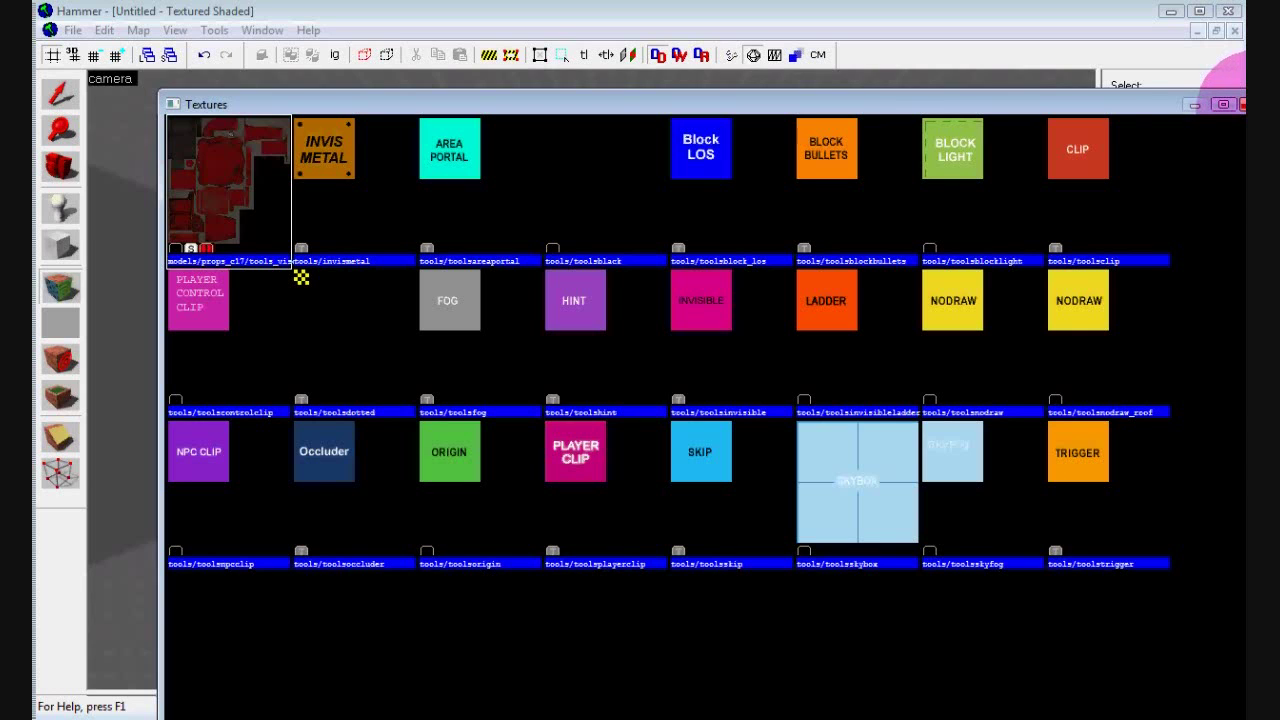
pyautogui.click(443, 303)
pyautogui.doubleClick(440, 296)
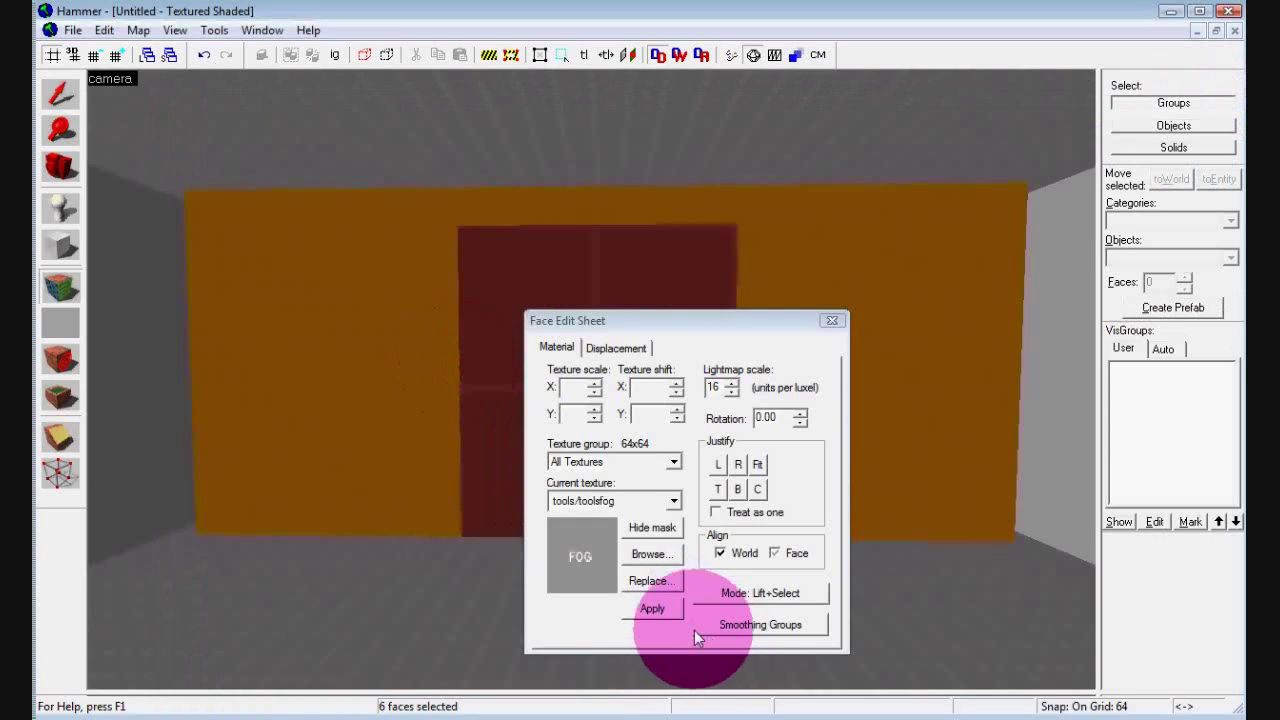
pyautogui.click(651, 609)
# - Align the fog texture to the face, fit it to the doorway block's faces, and finish face editing
pyautogui.moveTo(781, 323); pyautogui.dragTo(1133, 339)
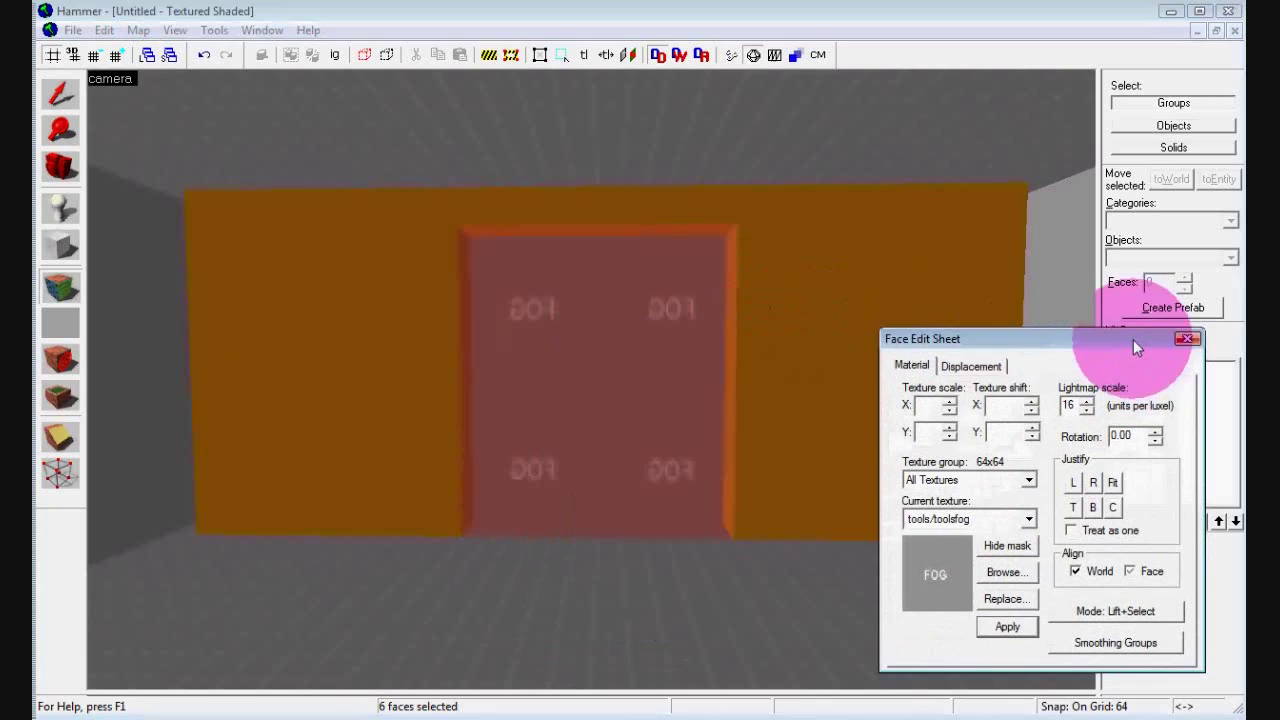
pyautogui.click(1152, 572)
pyautogui.click(1114, 483)
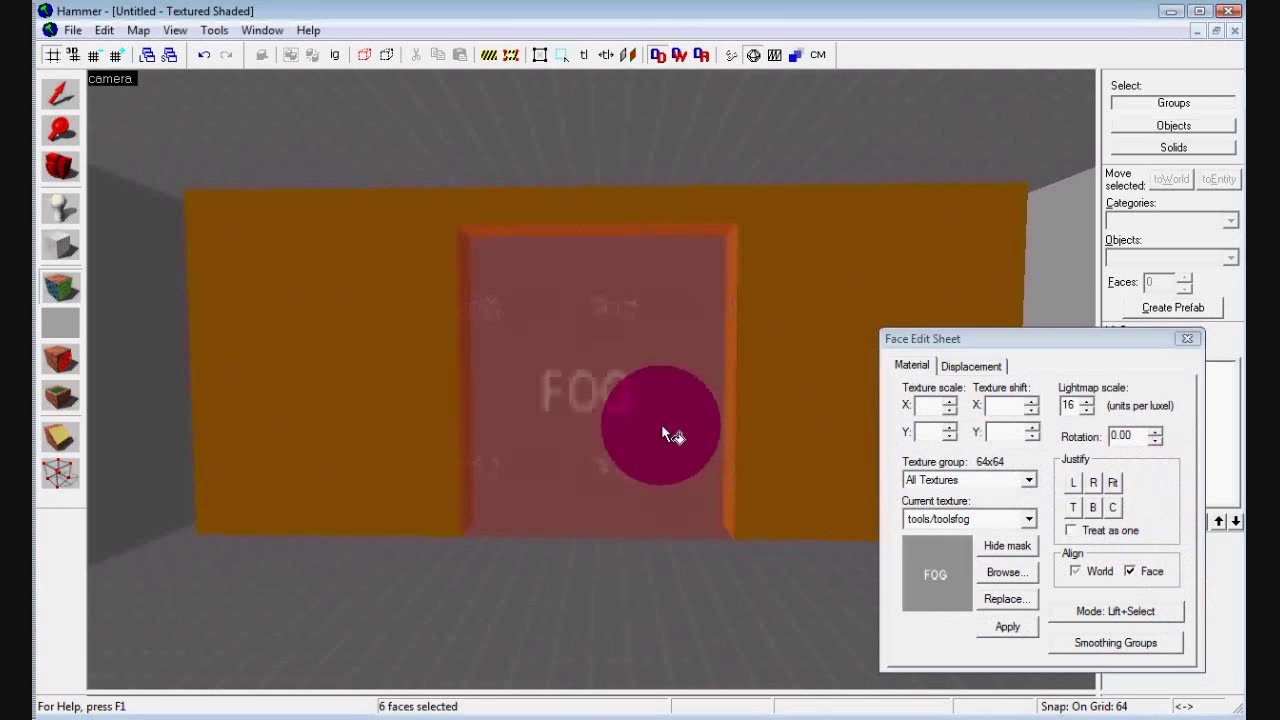
pyautogui.click(1187, 339)
pyautogui.click(726, 410)
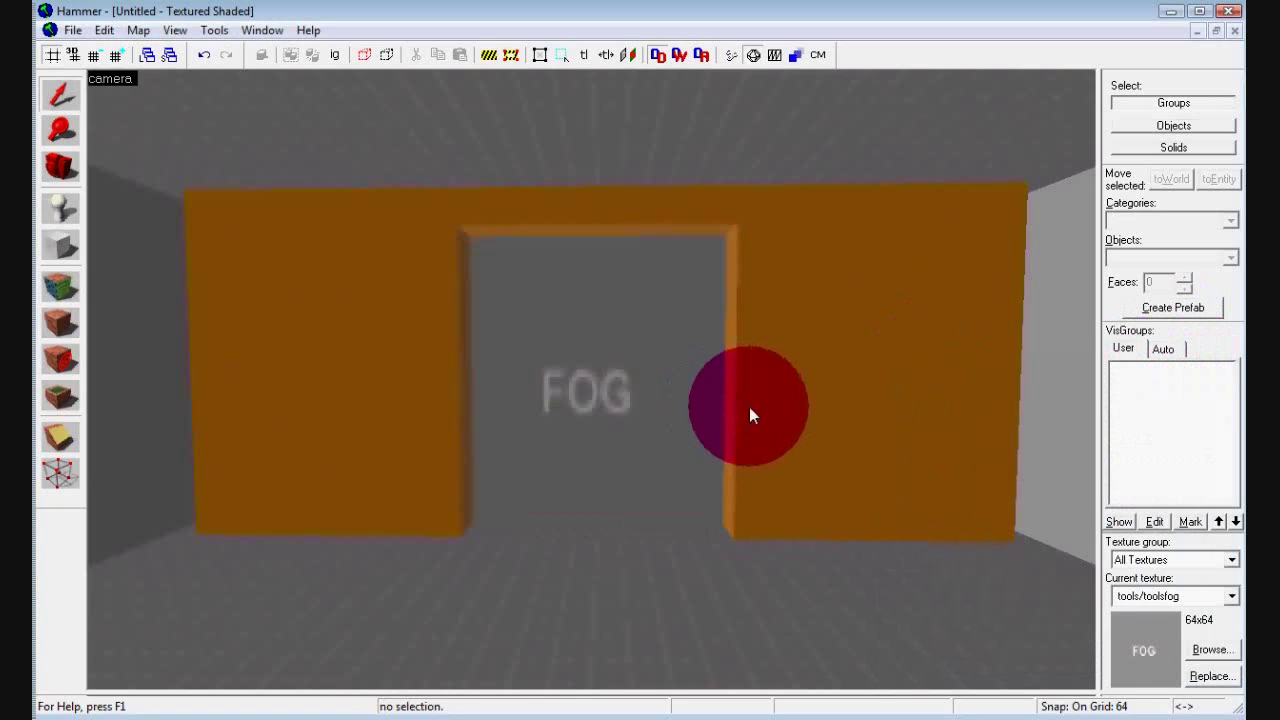
# - Examine the doorway filled with the area portal texture from several angles and distances
pyautogui.moveTo(1098, 471); pyautogui.dragTo(1092, 473)
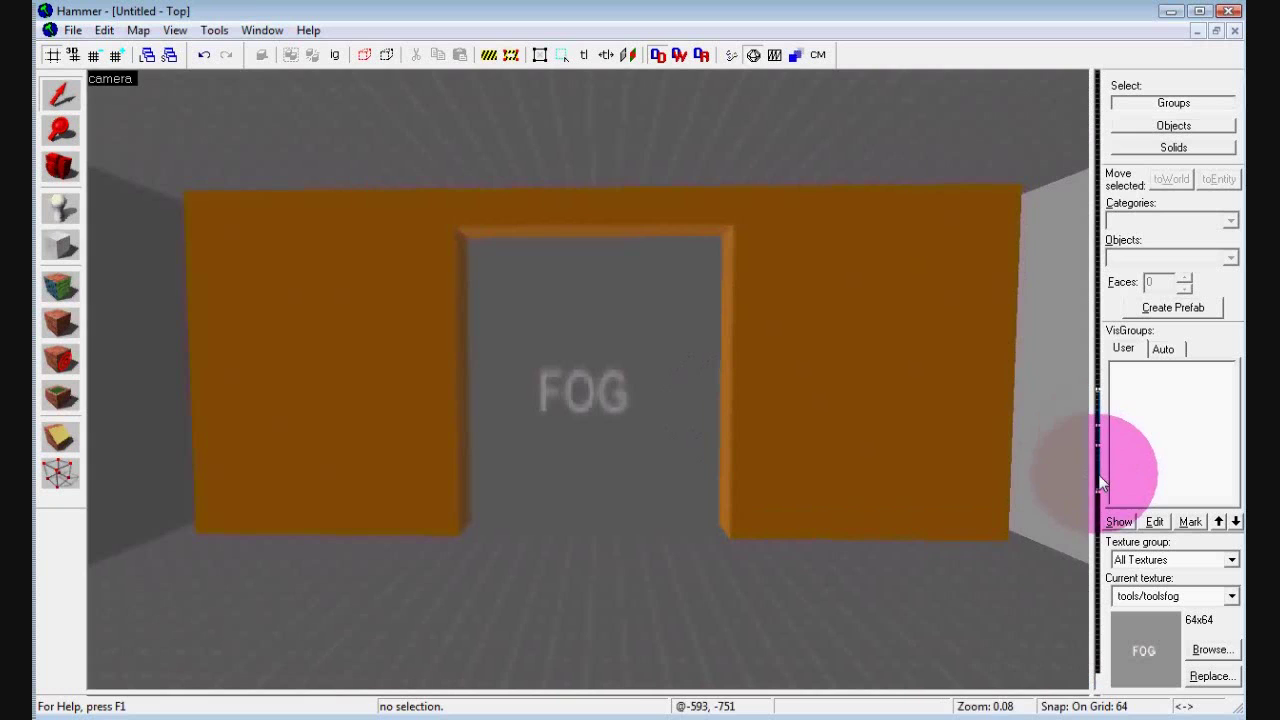
pyautogui.scroll(6, 868, 466)
pyautogui.scroll(4, 868, 466)
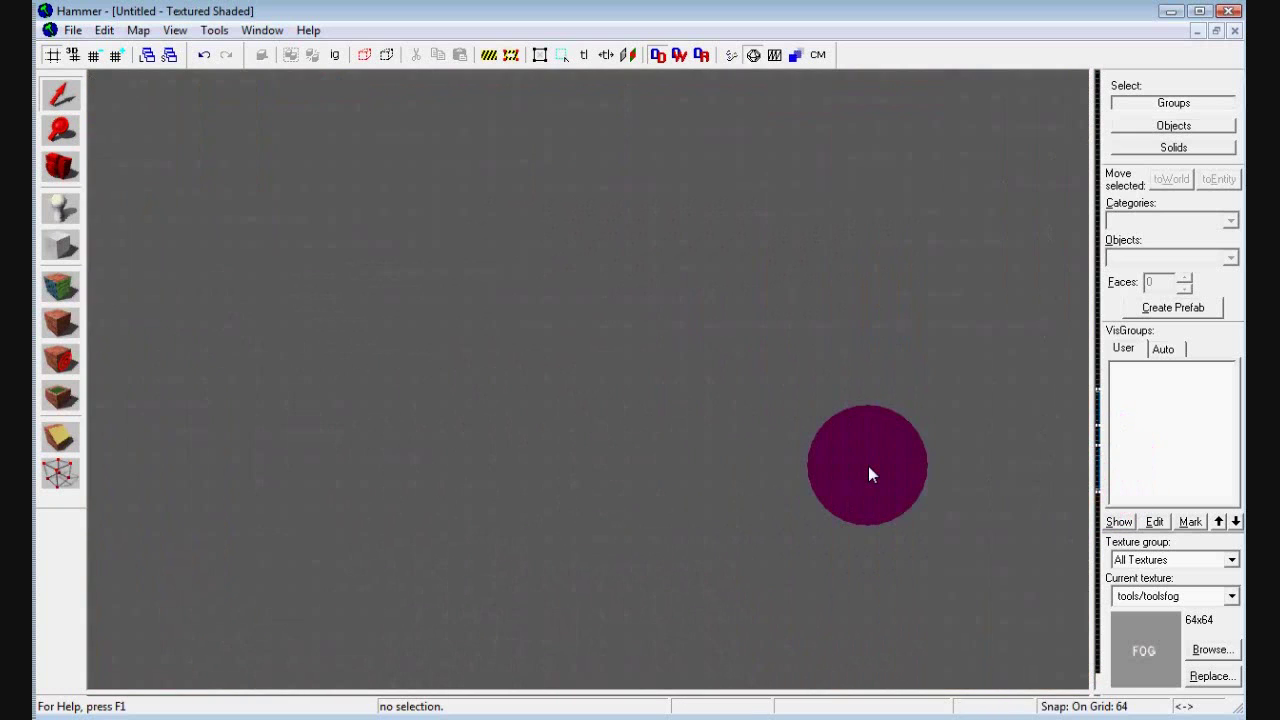
pyautogui.press('a')
pyautogui.press('Left')
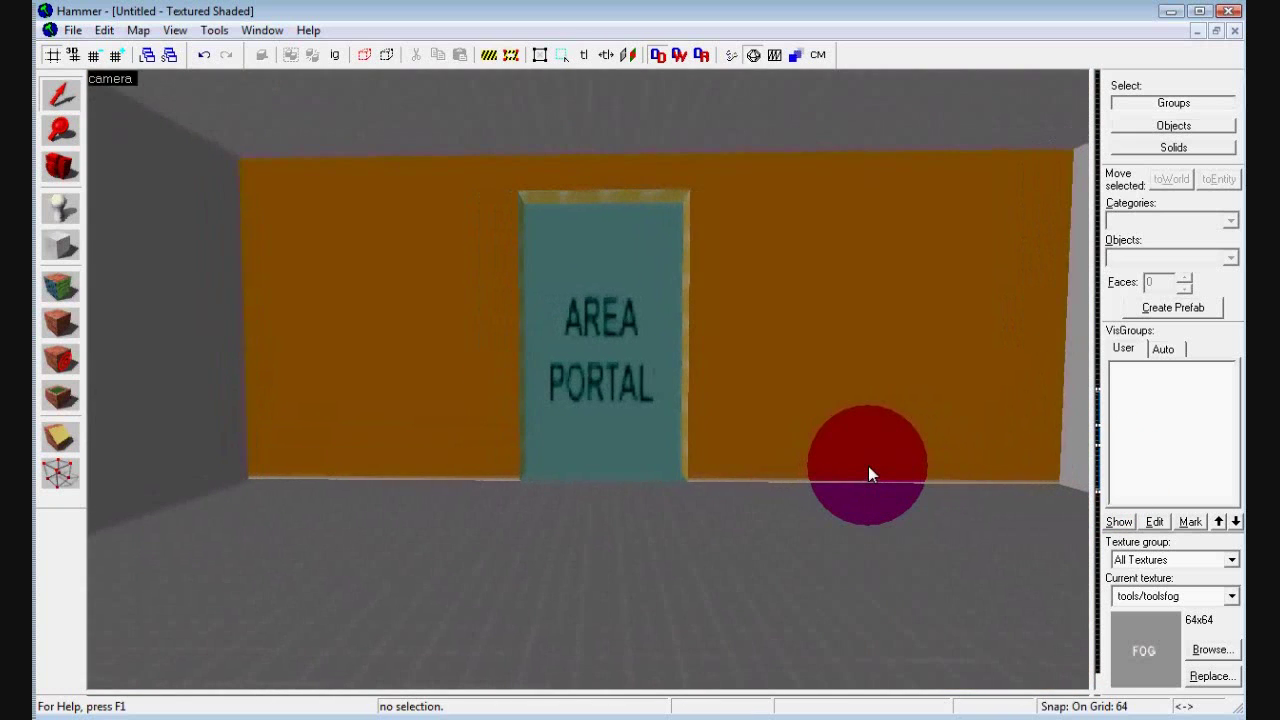
pyautogui.press('Up')
pyautogui.press('Down')
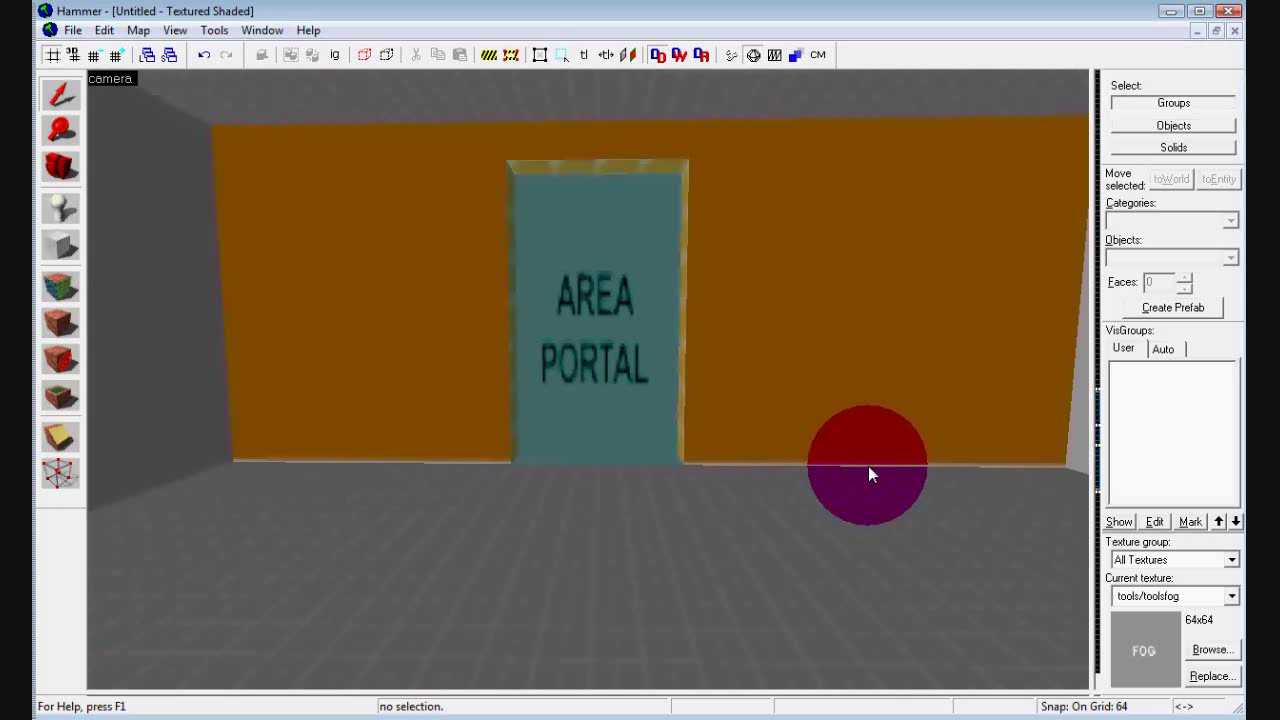
pyautogui.press('Right')
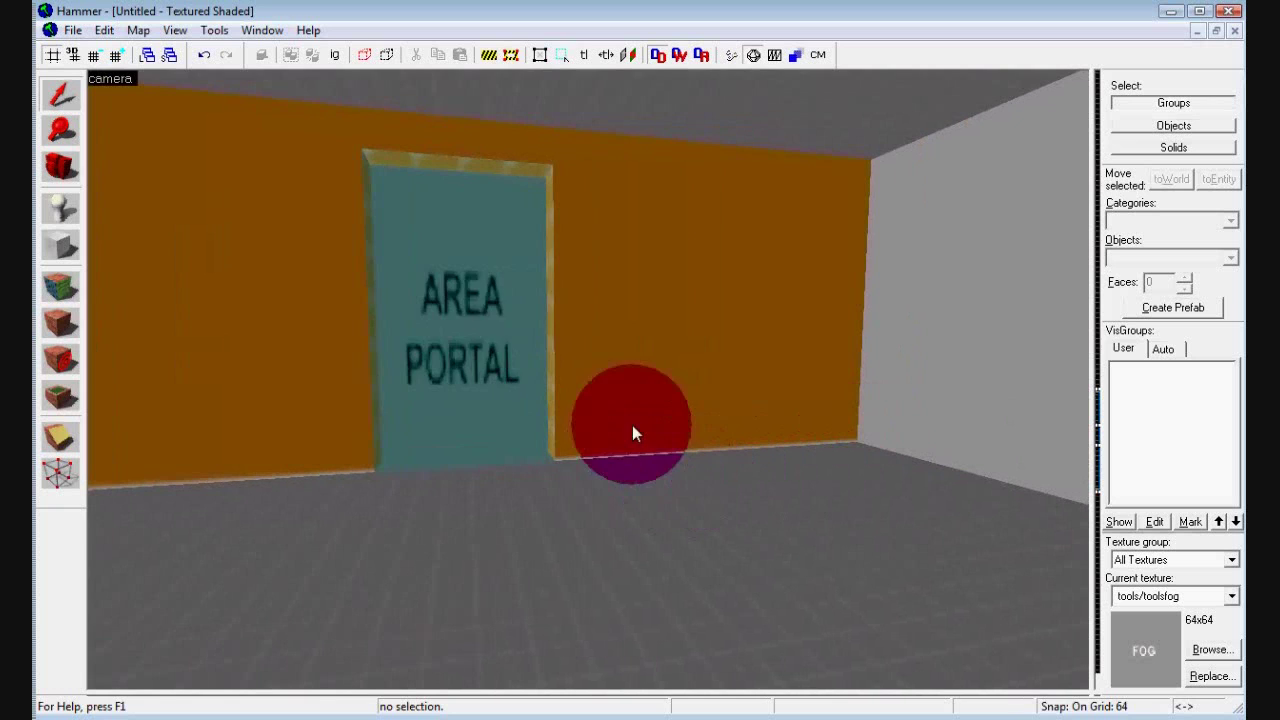
pyautogui.press('Left')
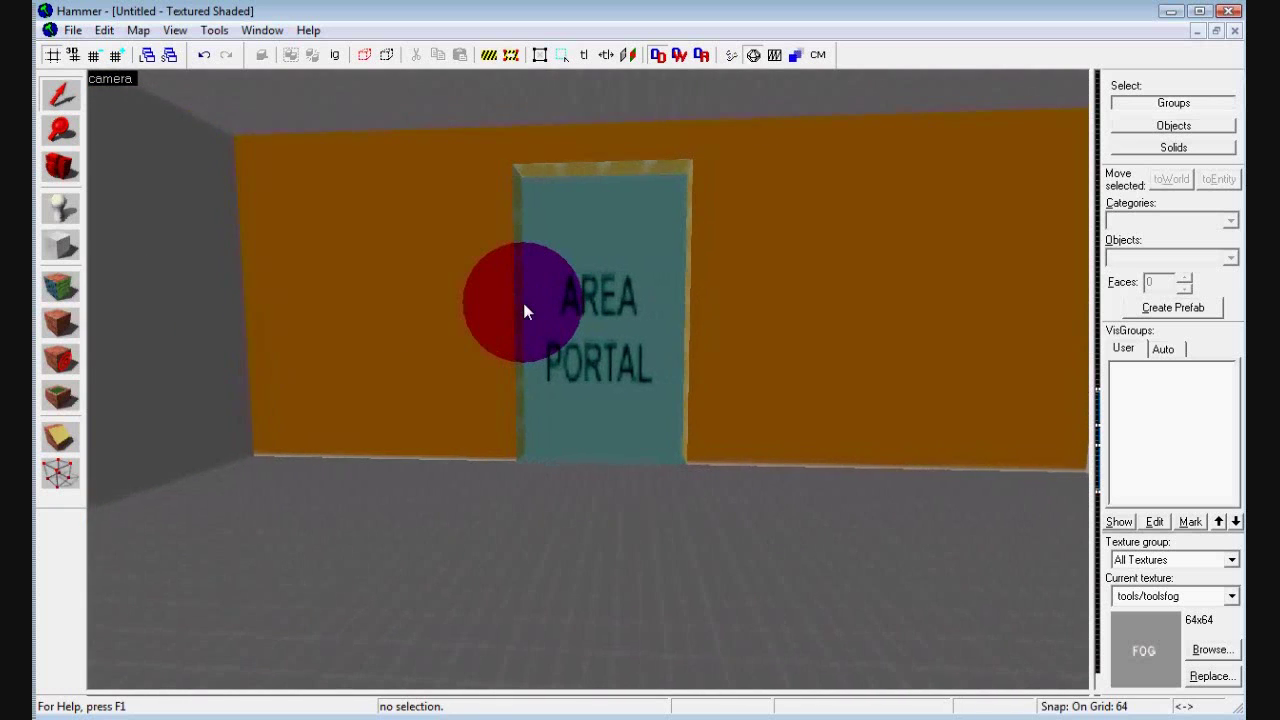
pyautogui.press('Right')
pyautogui.press('Left')
pyautogui.press('Right')
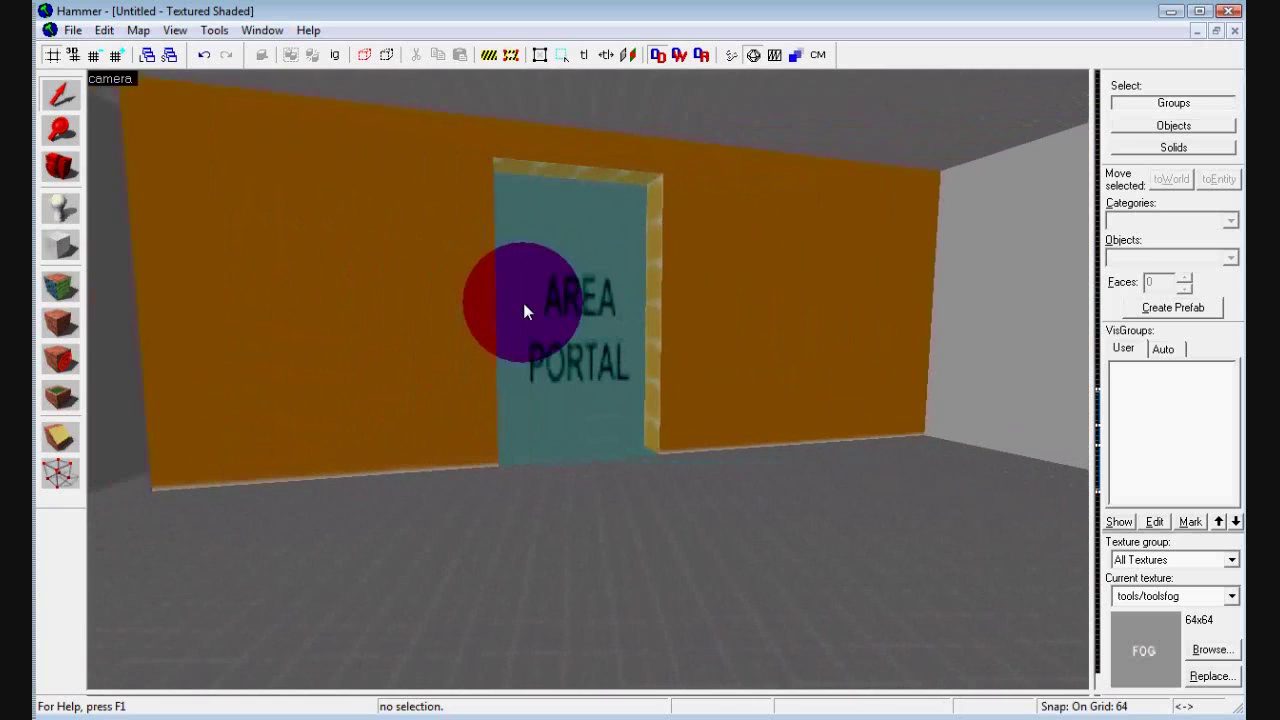
pyautogui.press('Left')
pyautogui.press('Left')
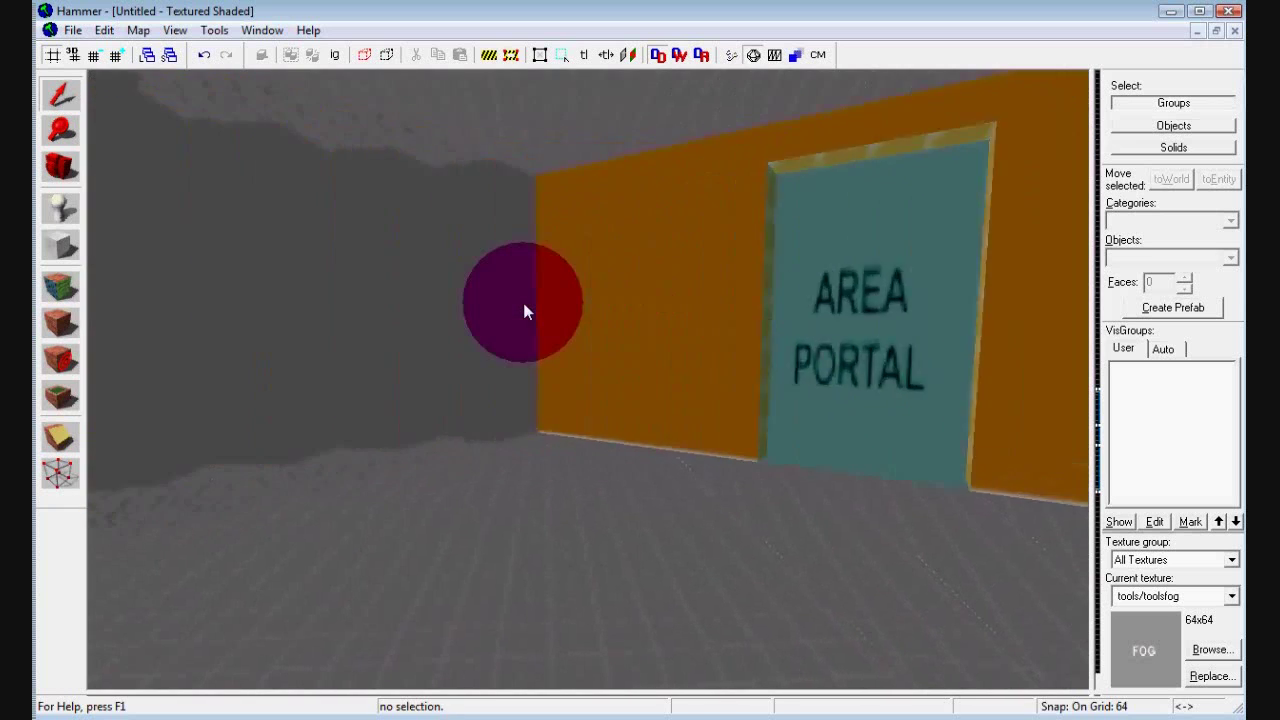
pyautogui.press('Right')
pyautogui.press('Left')
pyautogui.press('Right')
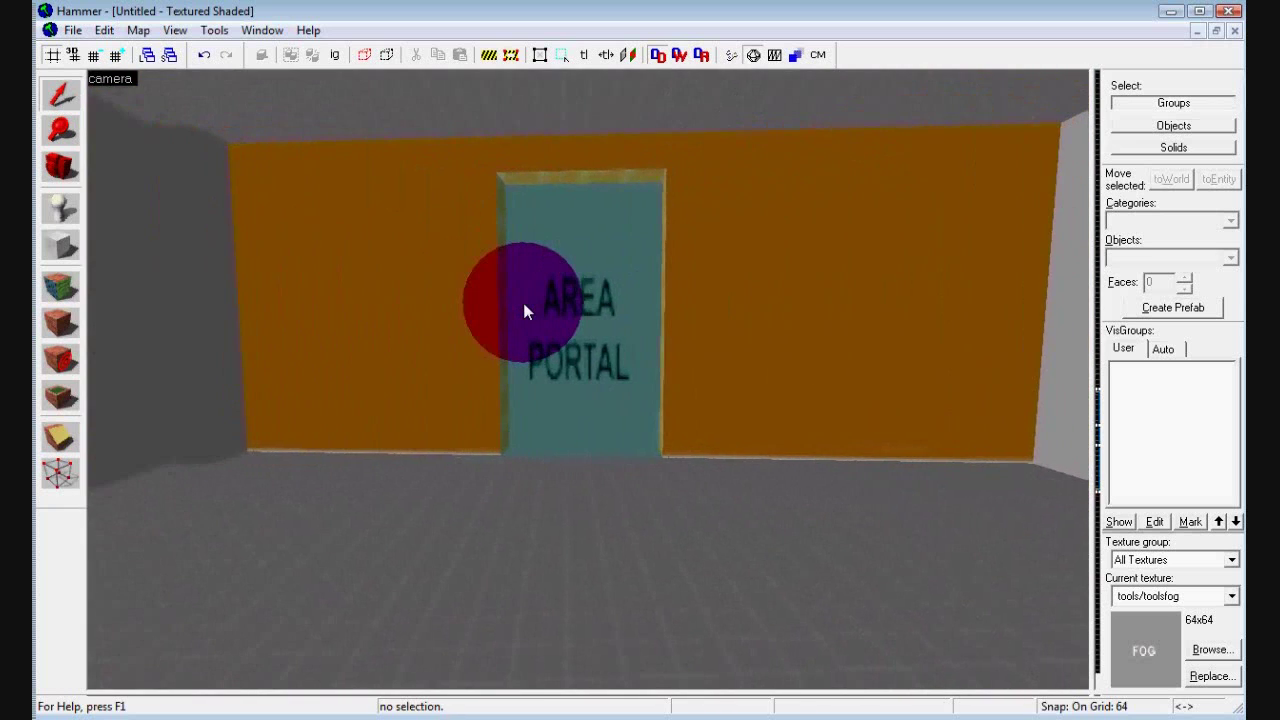
pyautogui.press('Up')
pyautogui.press('Down')
pyautogui.press('Up')
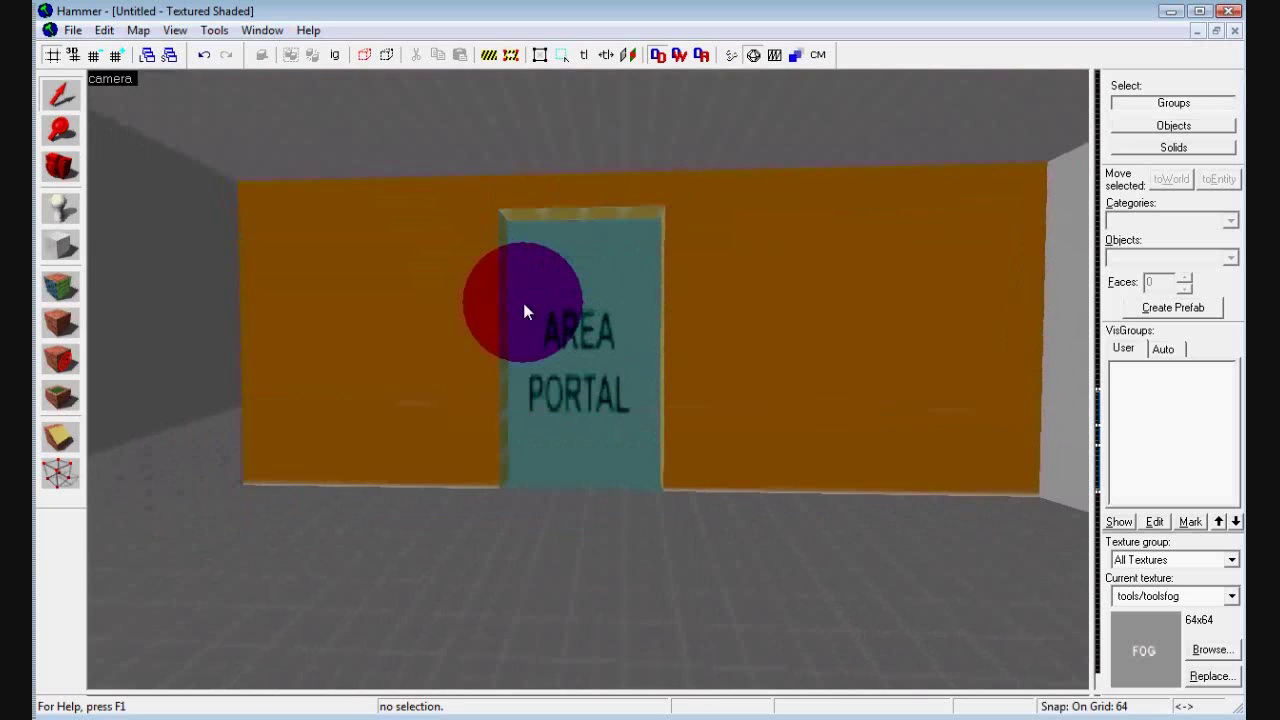
pyautogui.press('Up')
pyautogui.press('a')
pyautogui.press('Right')
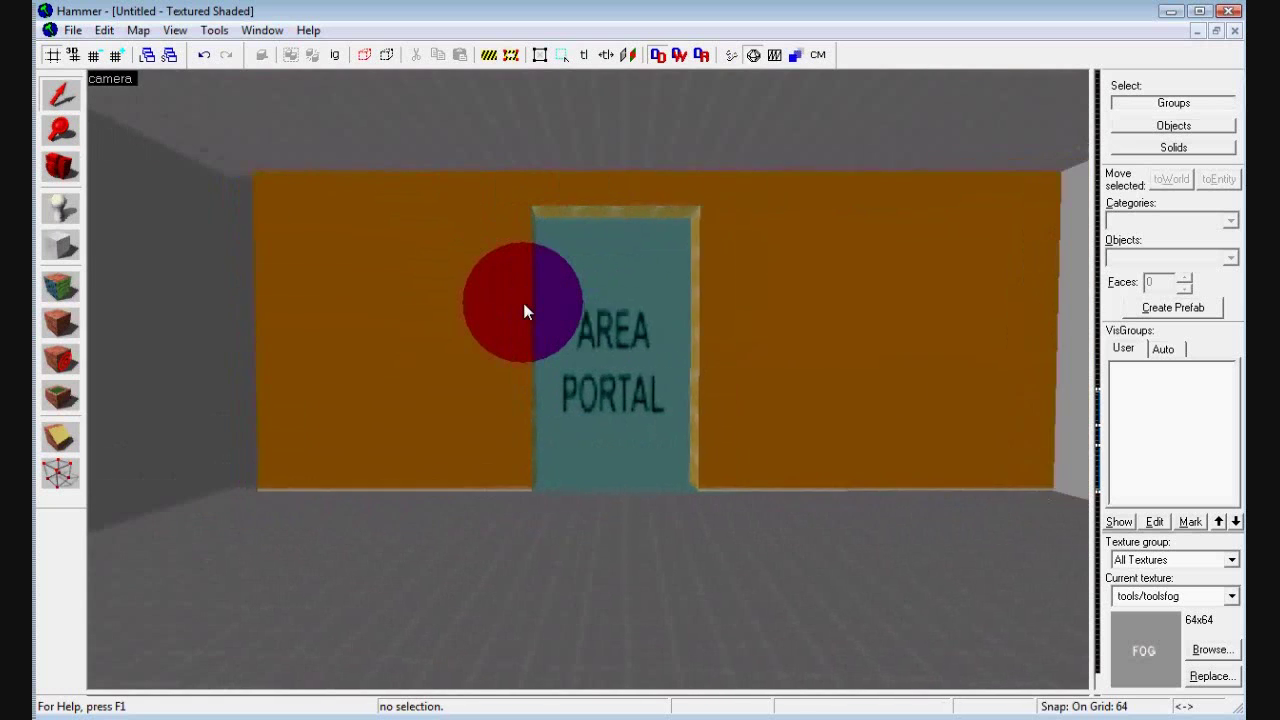
pyautogui.press('a')
pyautogui.press('d')
pyautogui.press('Left')
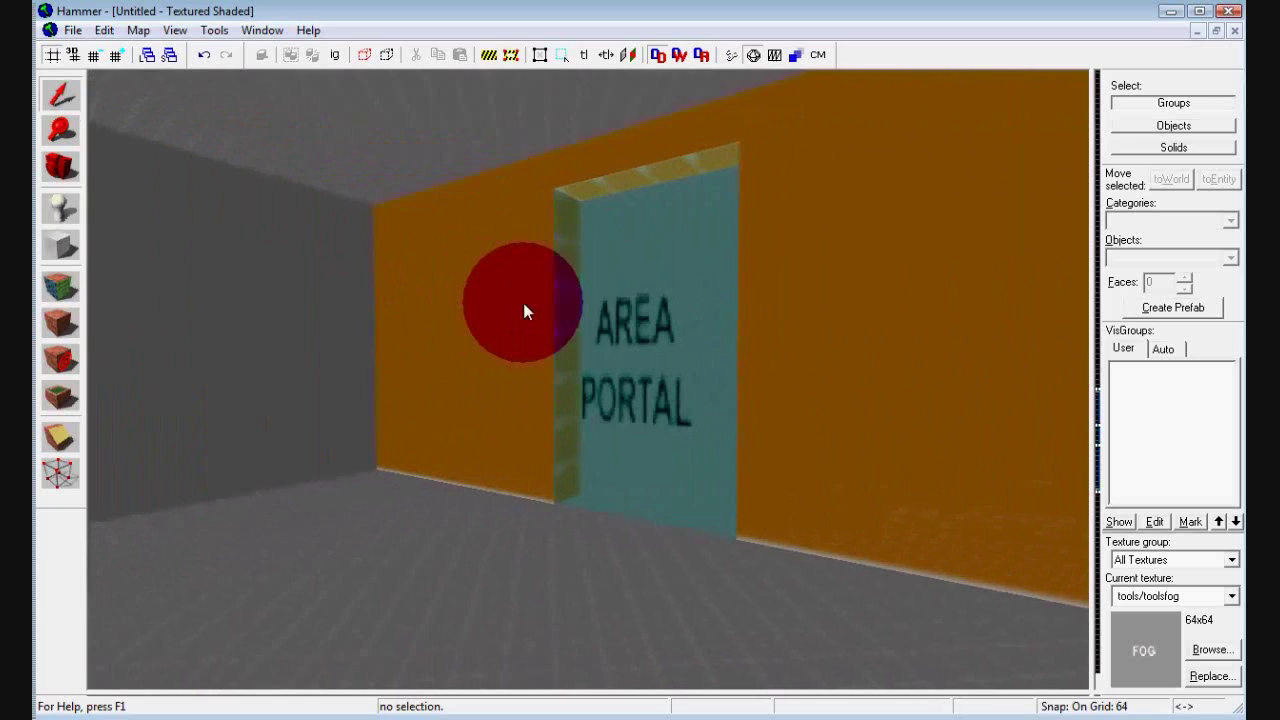
pyautogui.press('Right')
pyautogui.press('Right')
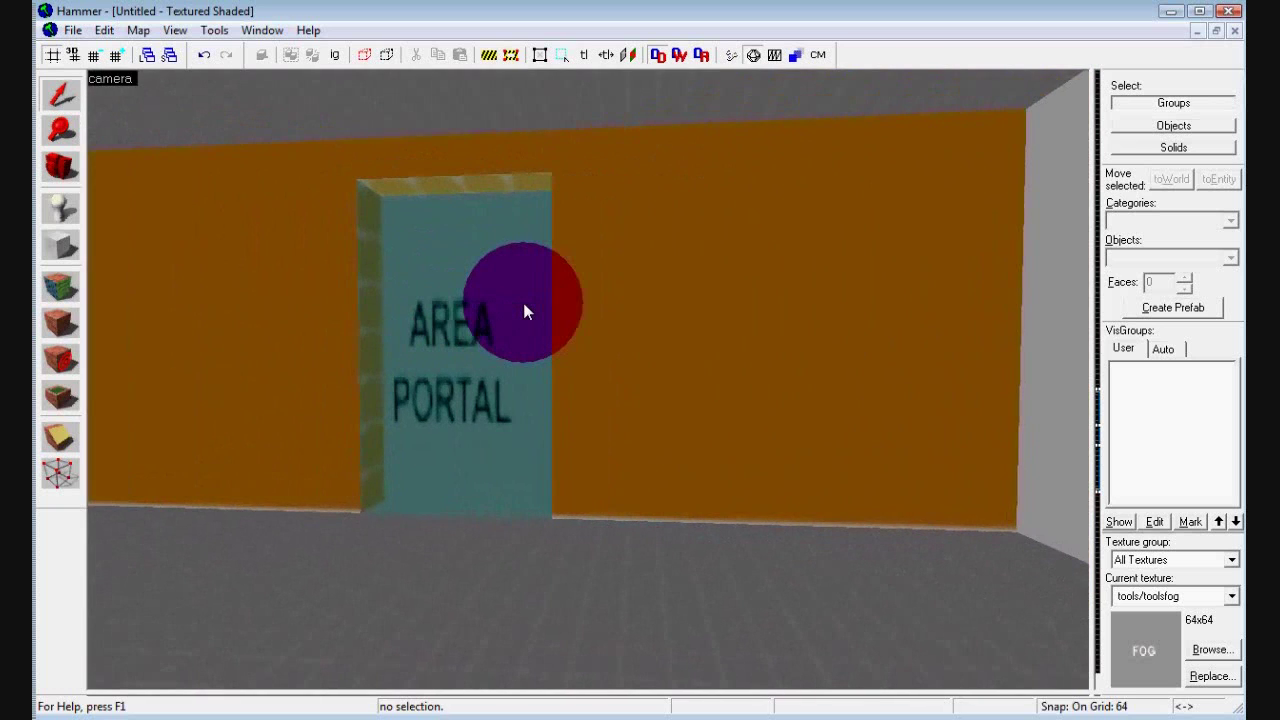
pyautogui.press('a')
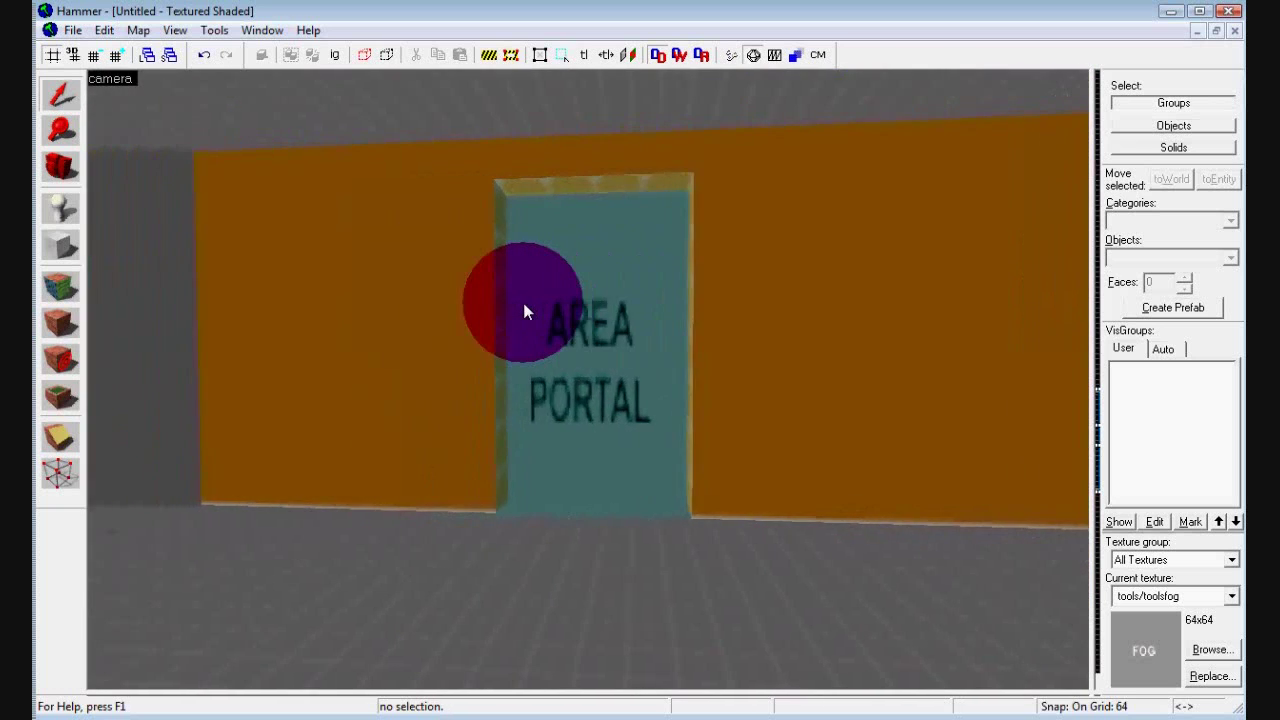
pyautogui.press('Right')
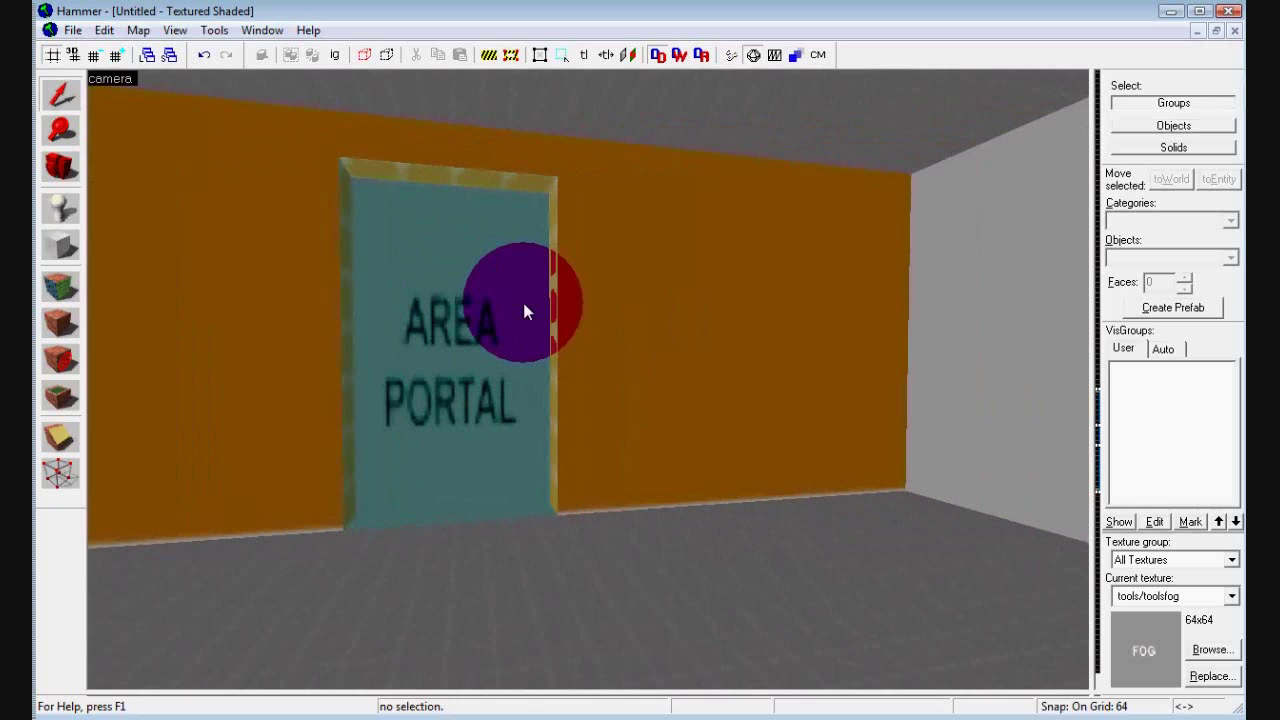
pyautogui.press('Left')
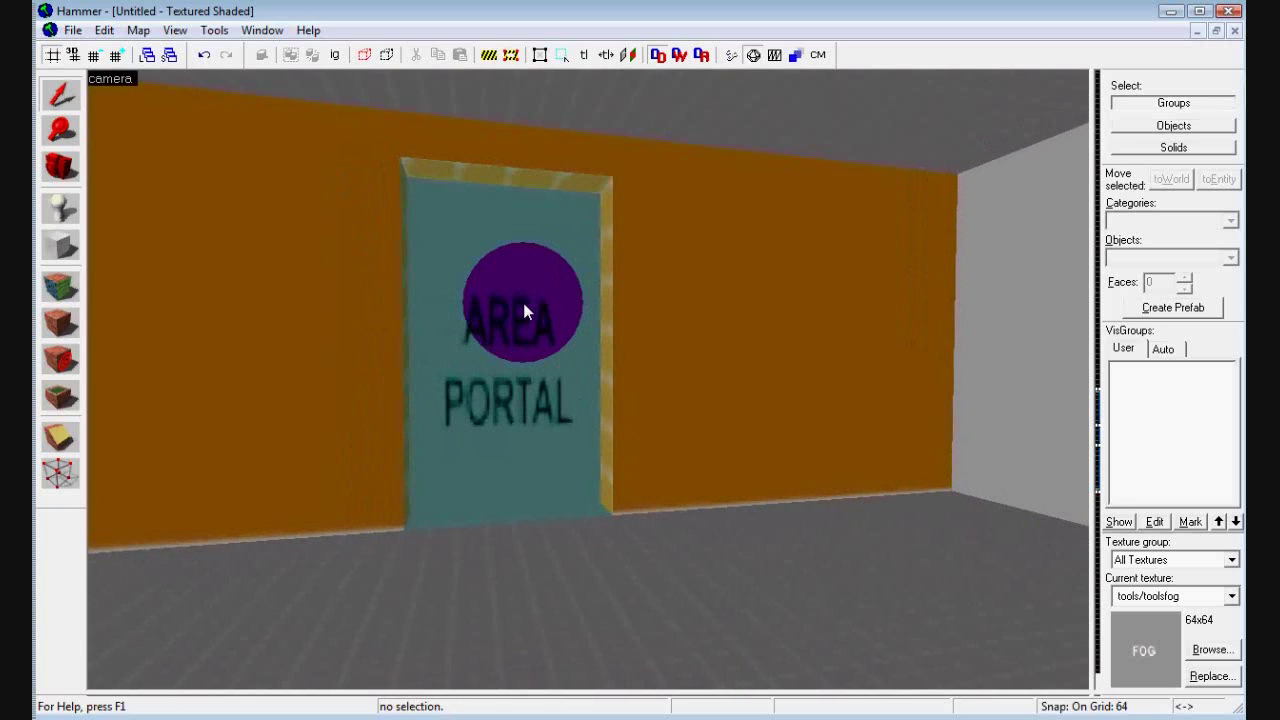
pyautogui.press('Left')
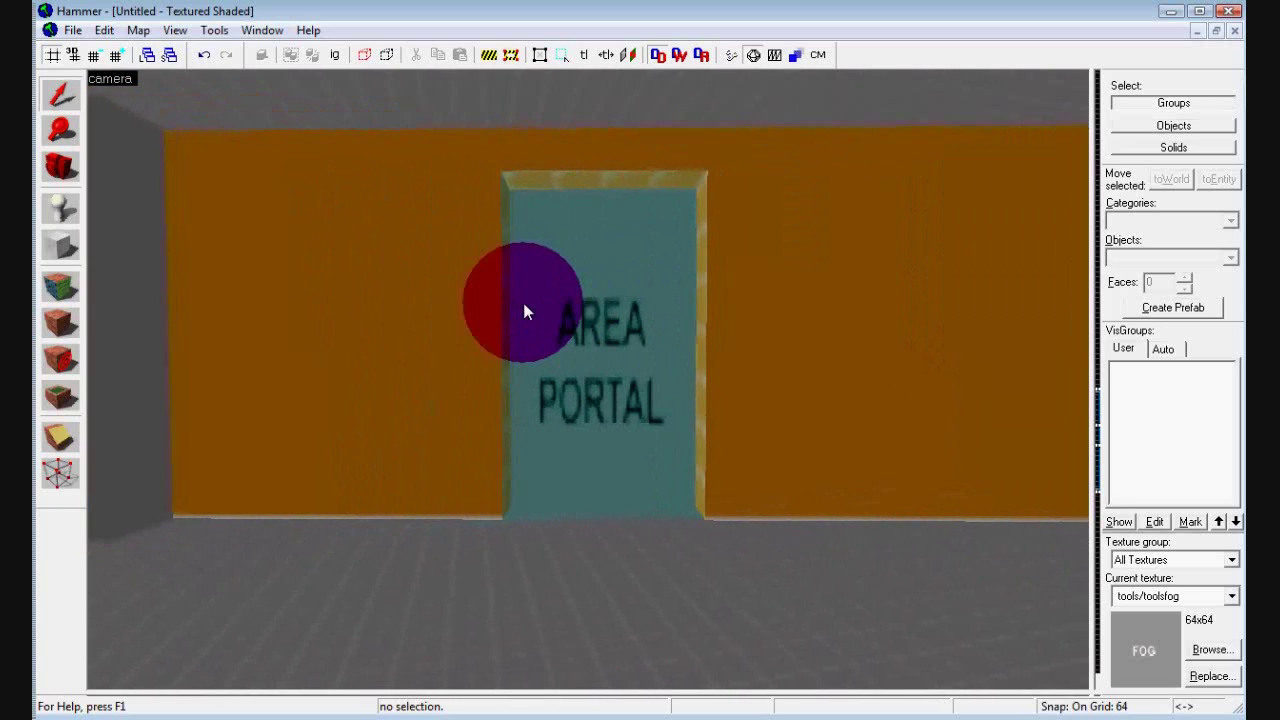
# - Examine the window filled with the block bullets texture and the one filled with the invisible texture
pyautogui.press('w')
pyautogui.press('Up')
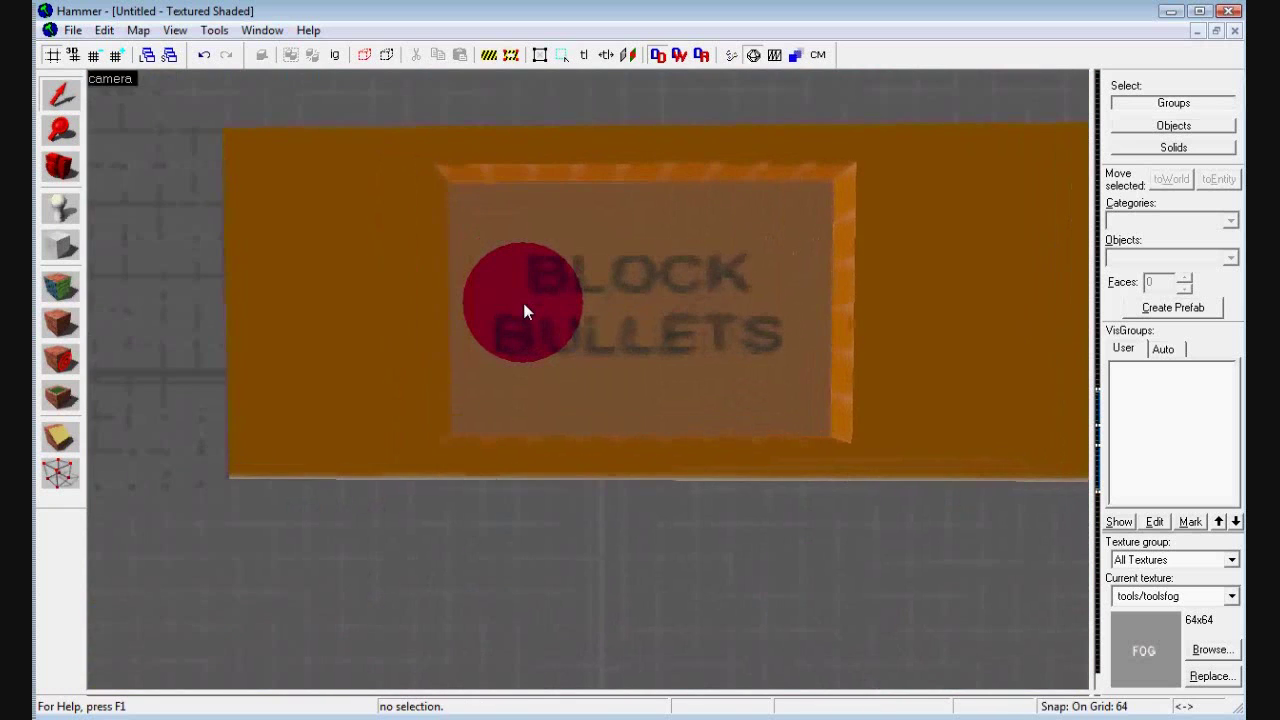
pyautogui.press('Right')
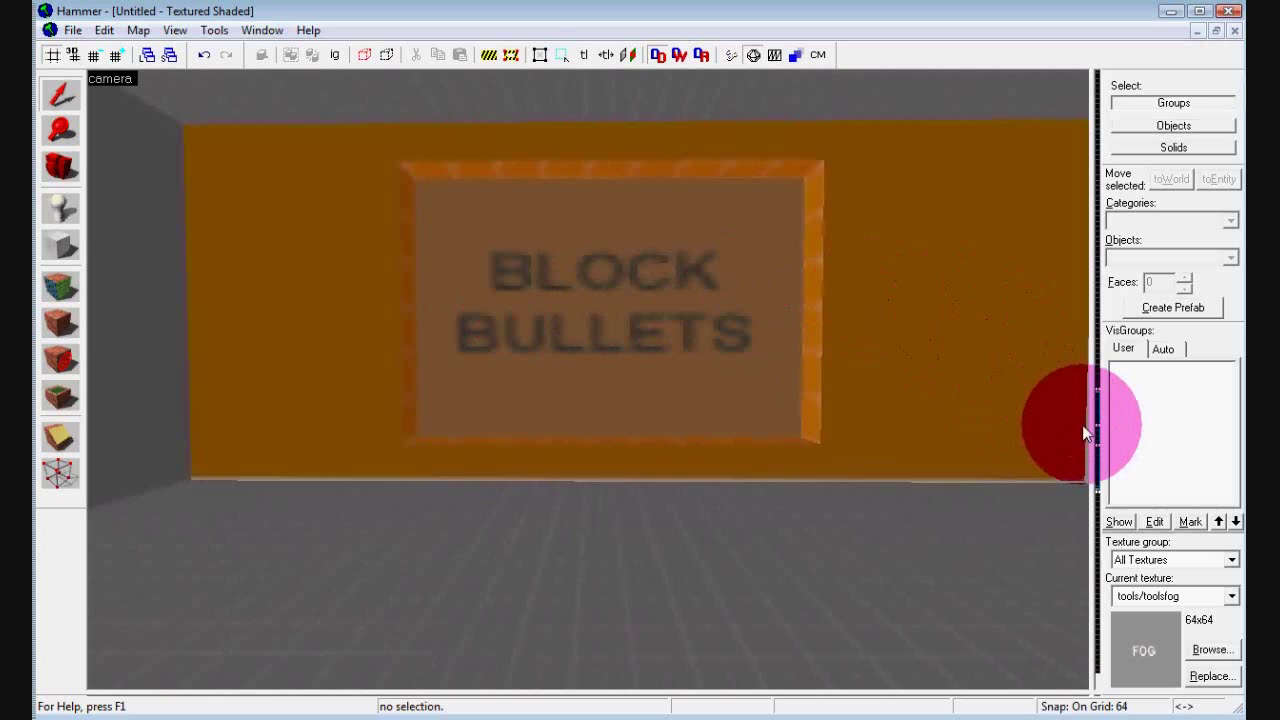
pyautogui.moveTo(1091, 428); pyautogui.dragTo(1103, 433)
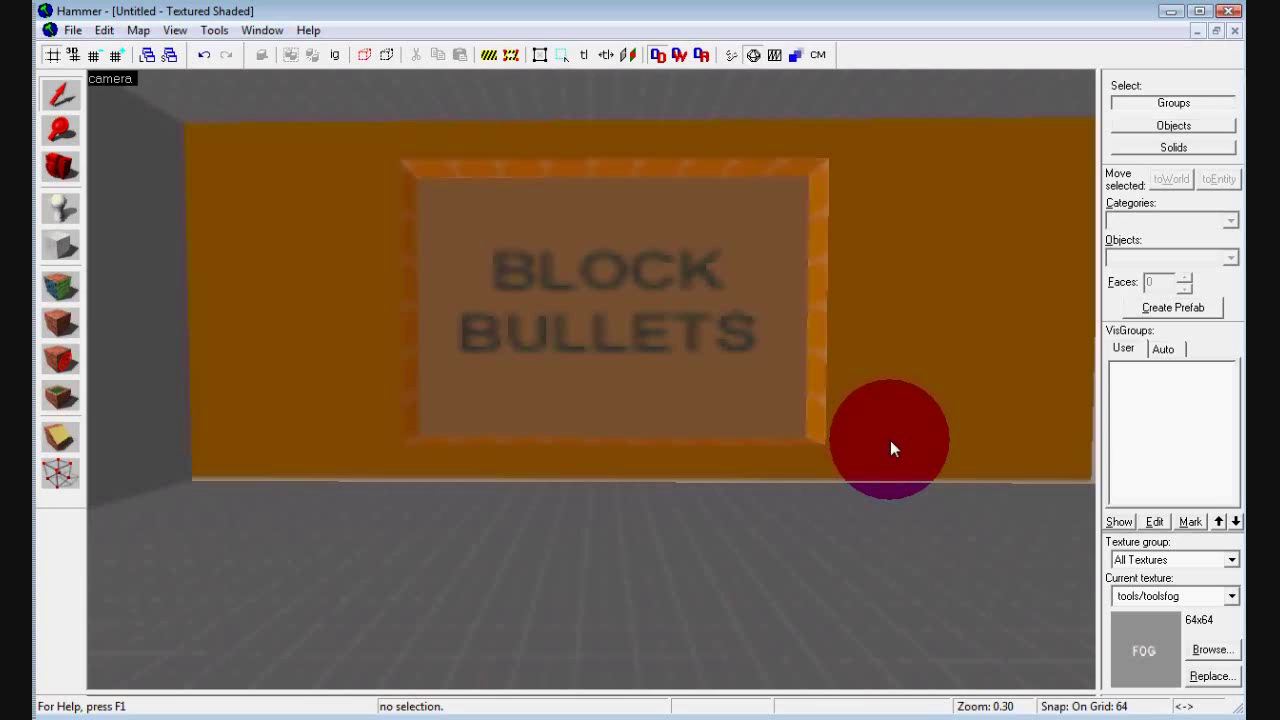
pyautogui.press('d')
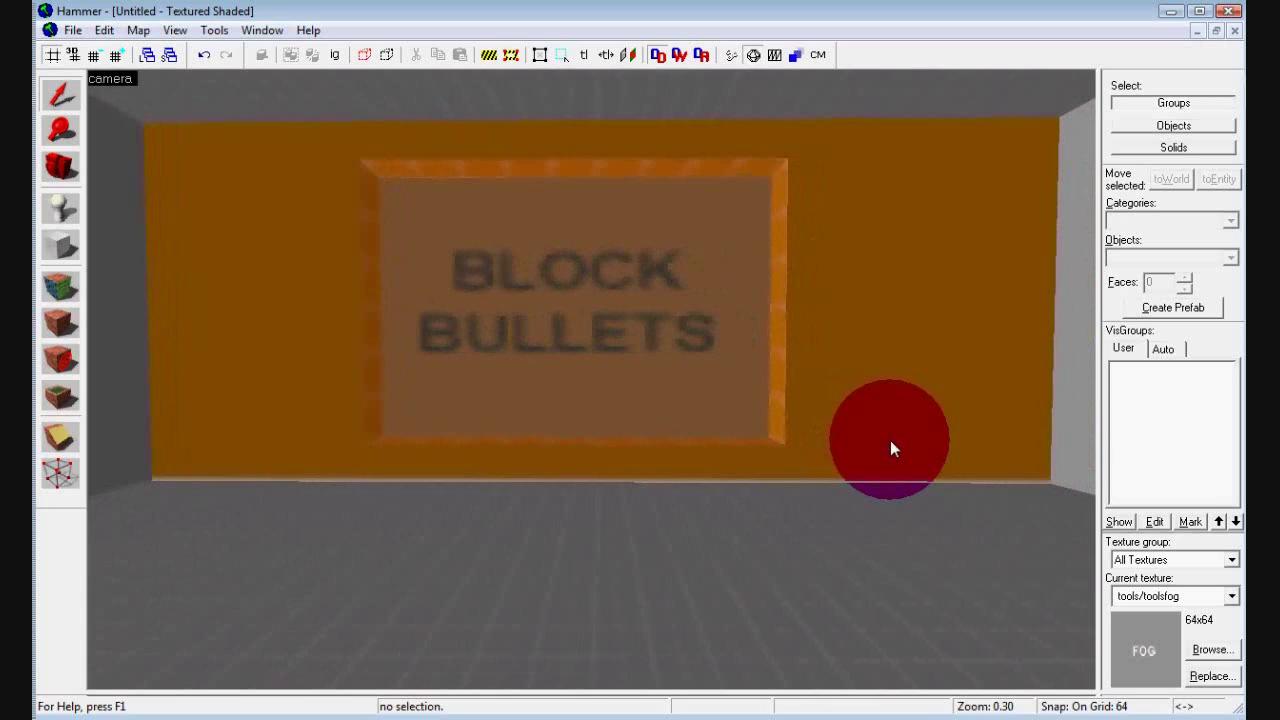
pyautogui.press('a')
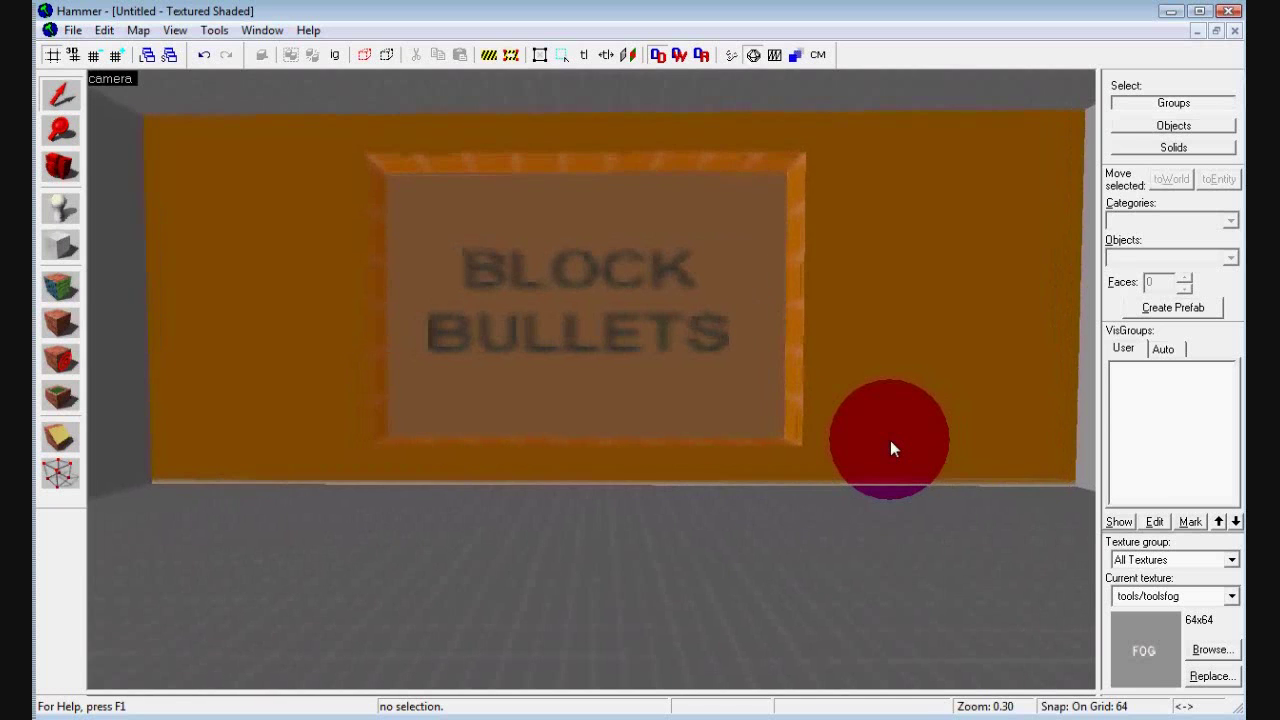
pyautogui.press('Up')
pyautogui.press('Up')
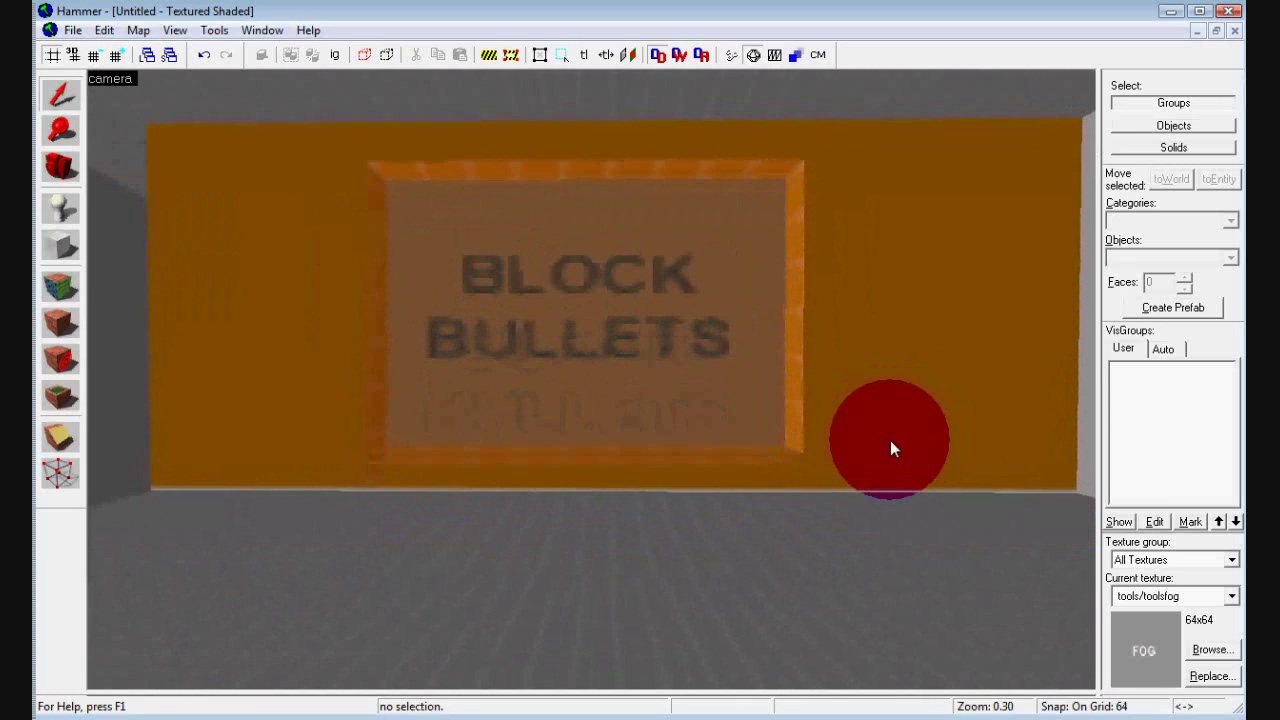
pyautogui.press('w')
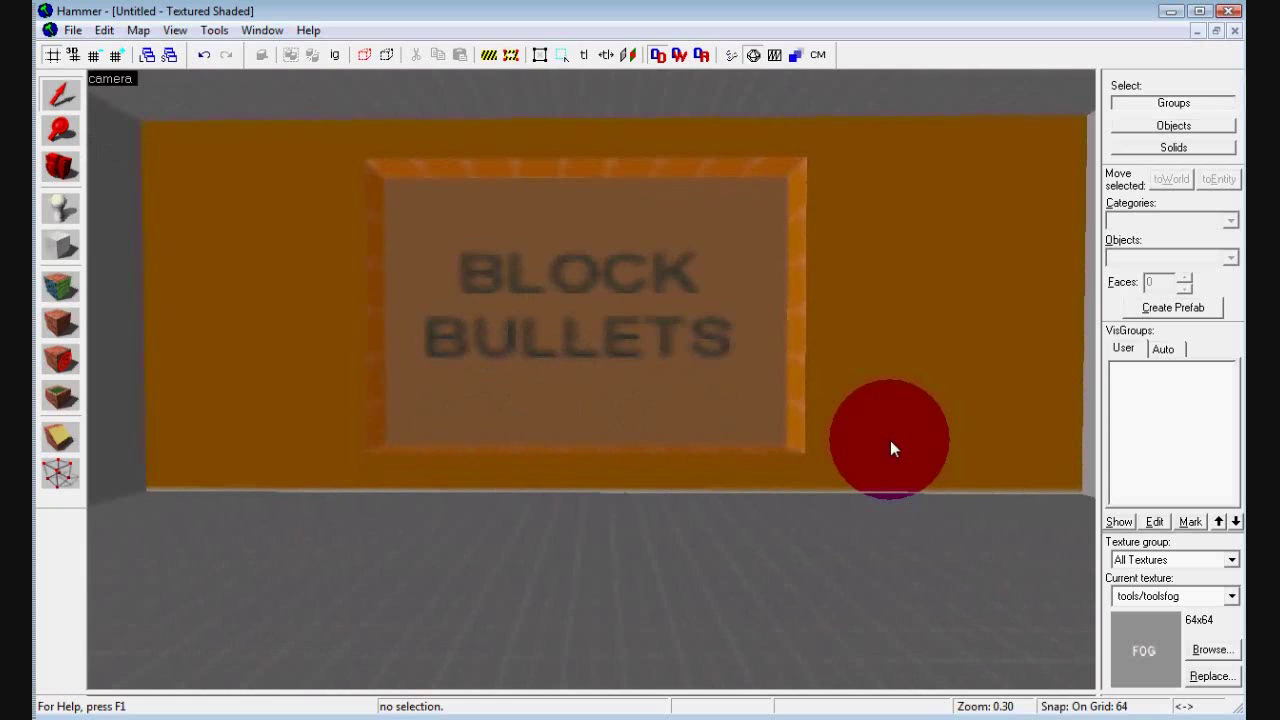
pyautogui.press('w')
pyautogui.press('Up')
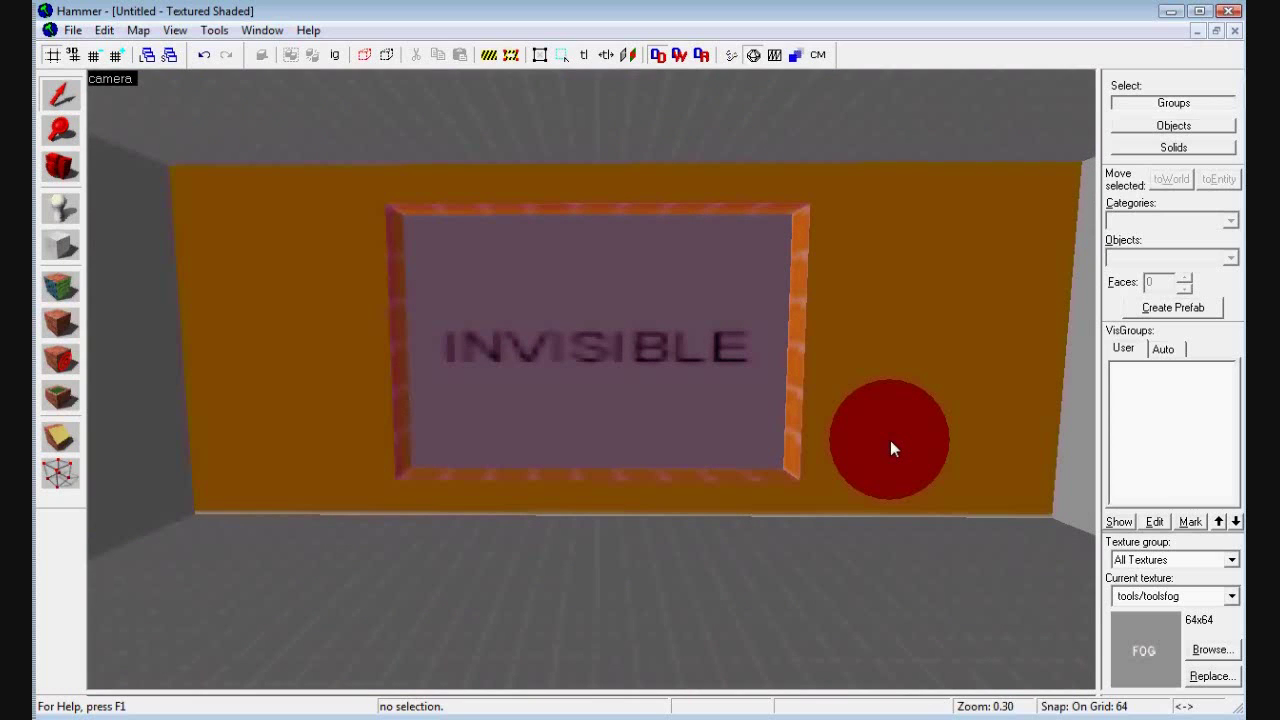
pyautogui.press('a')
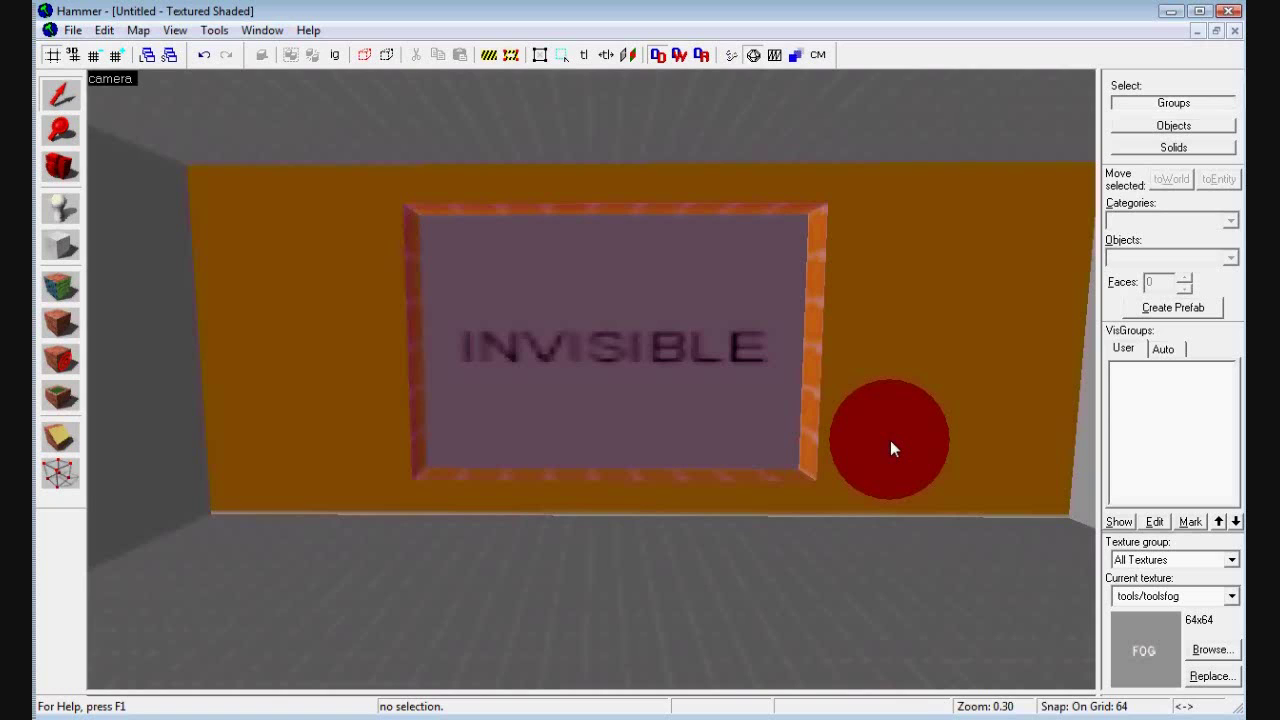
# - Examine the window filled with the invisible texture by shifting the view sideways and up close through the block
pyautogui.press('a')
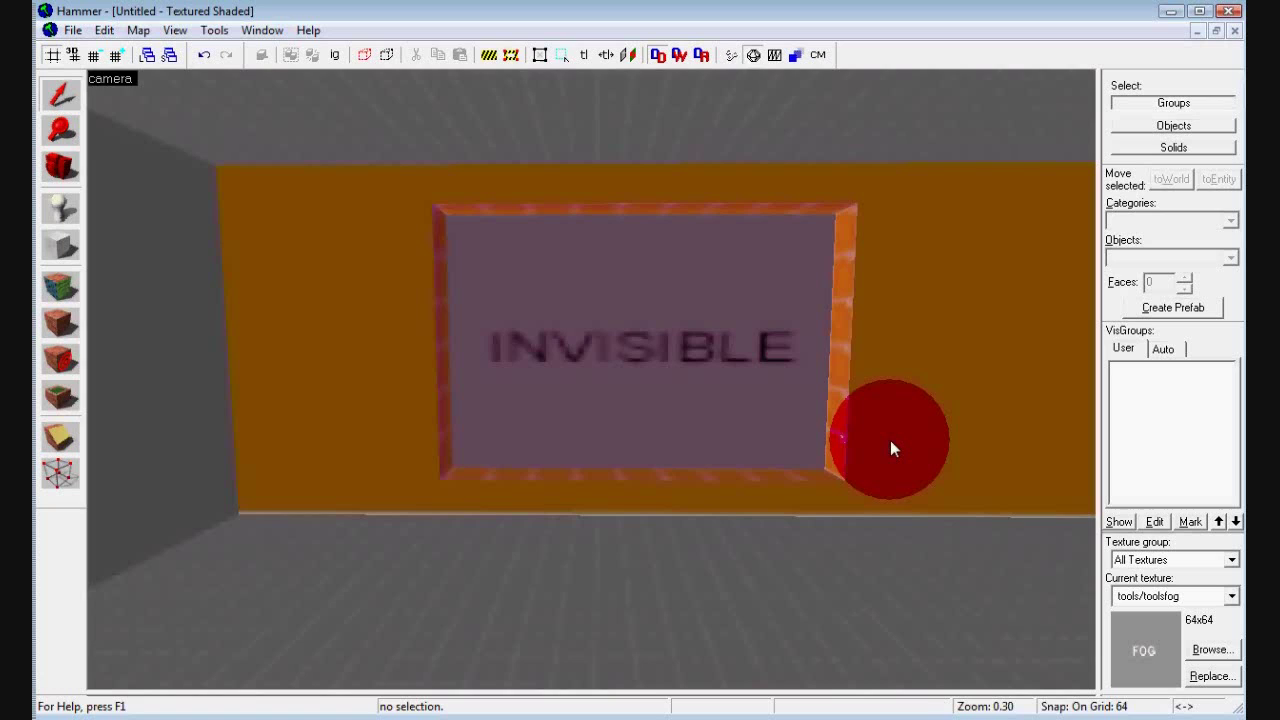
pyautogui.press('a')
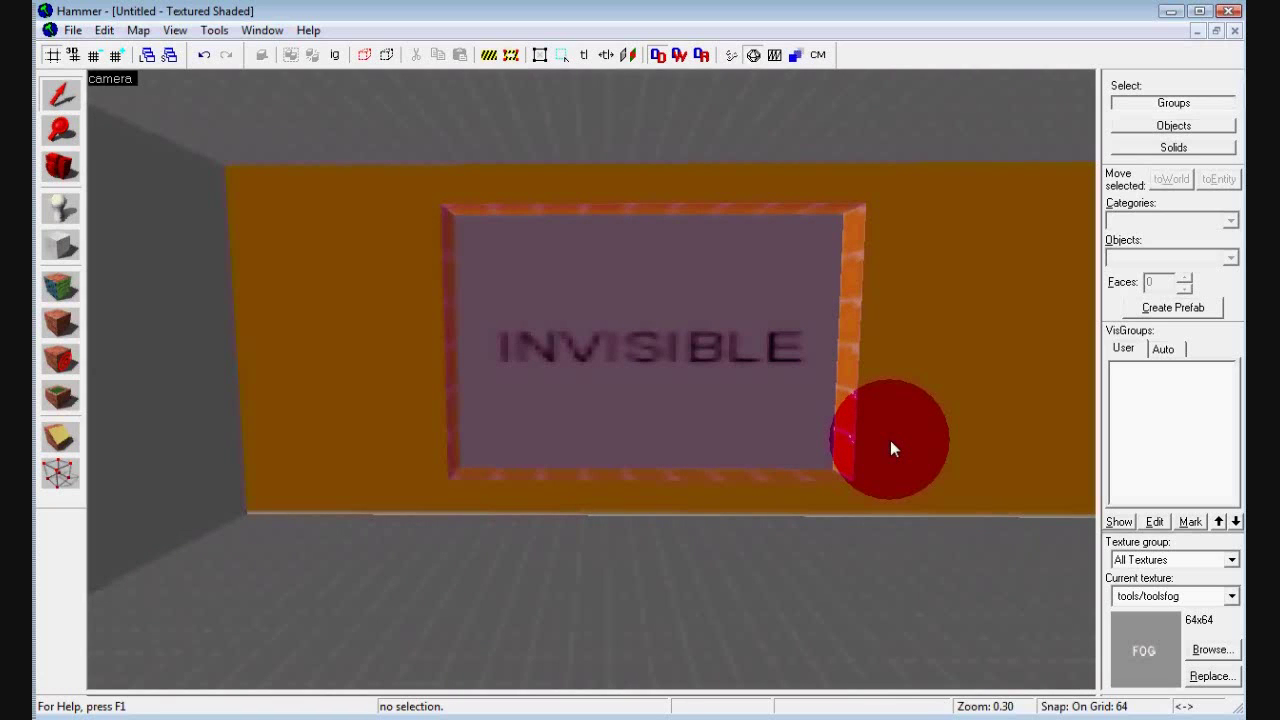
pyautogui.press('d')
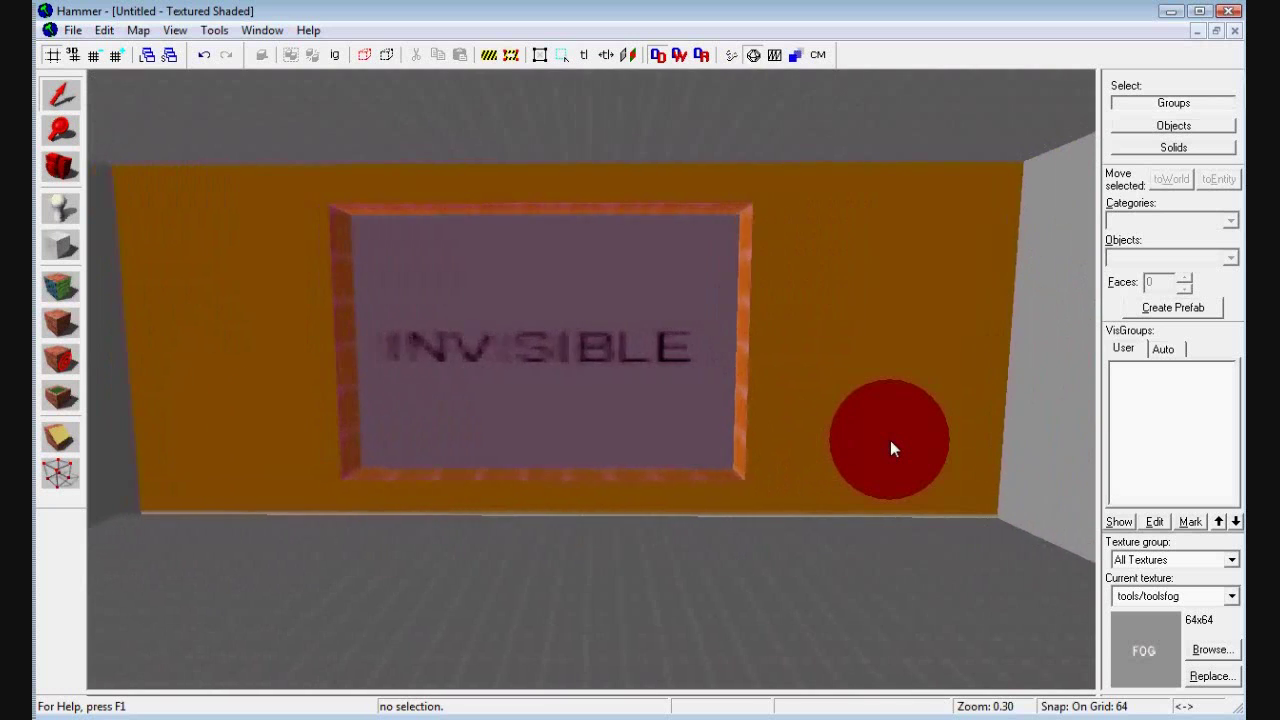
pyautogui.press('Up')
pyautogui.press('Down')
pyautogui.press('a')
pyautogui.press('Up')
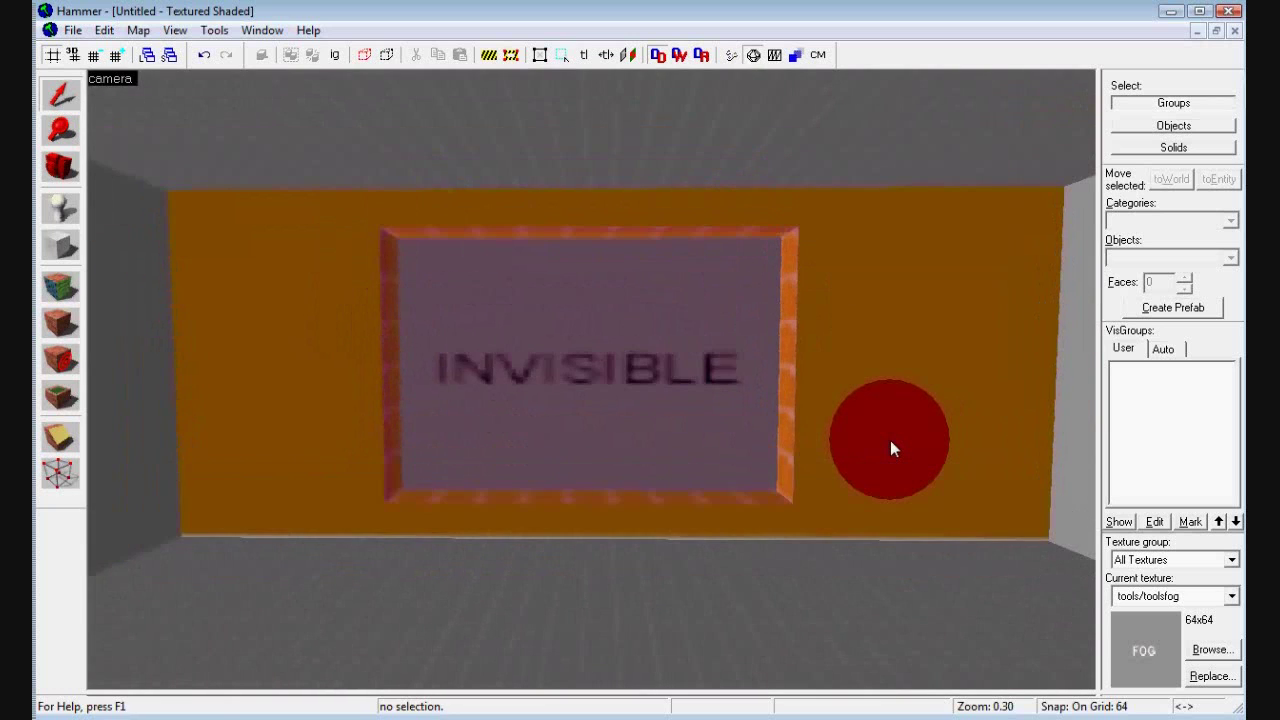
pyautogui.press('w')
pyautogui.press('w')
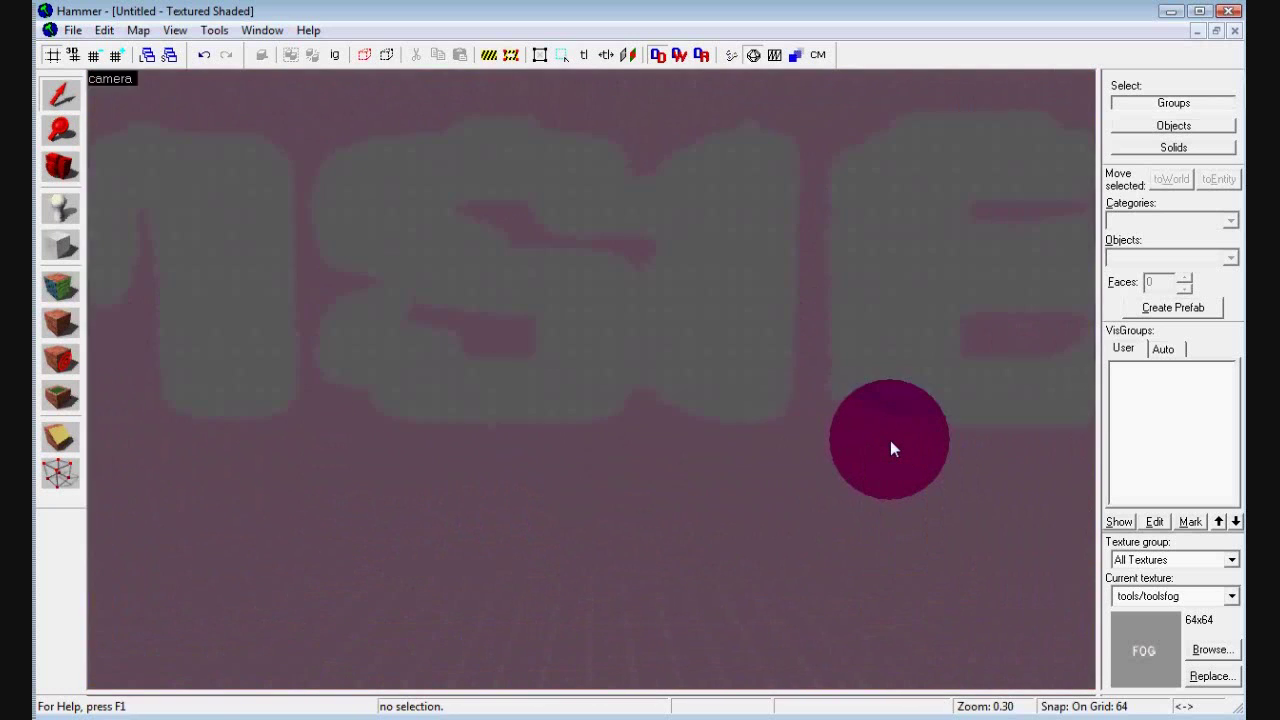
# - Examine the window filled with the player clip texture from a distance and from closer range
pyautogui.moveTo(890, 440); pyautogui.dragTo(890, 440)
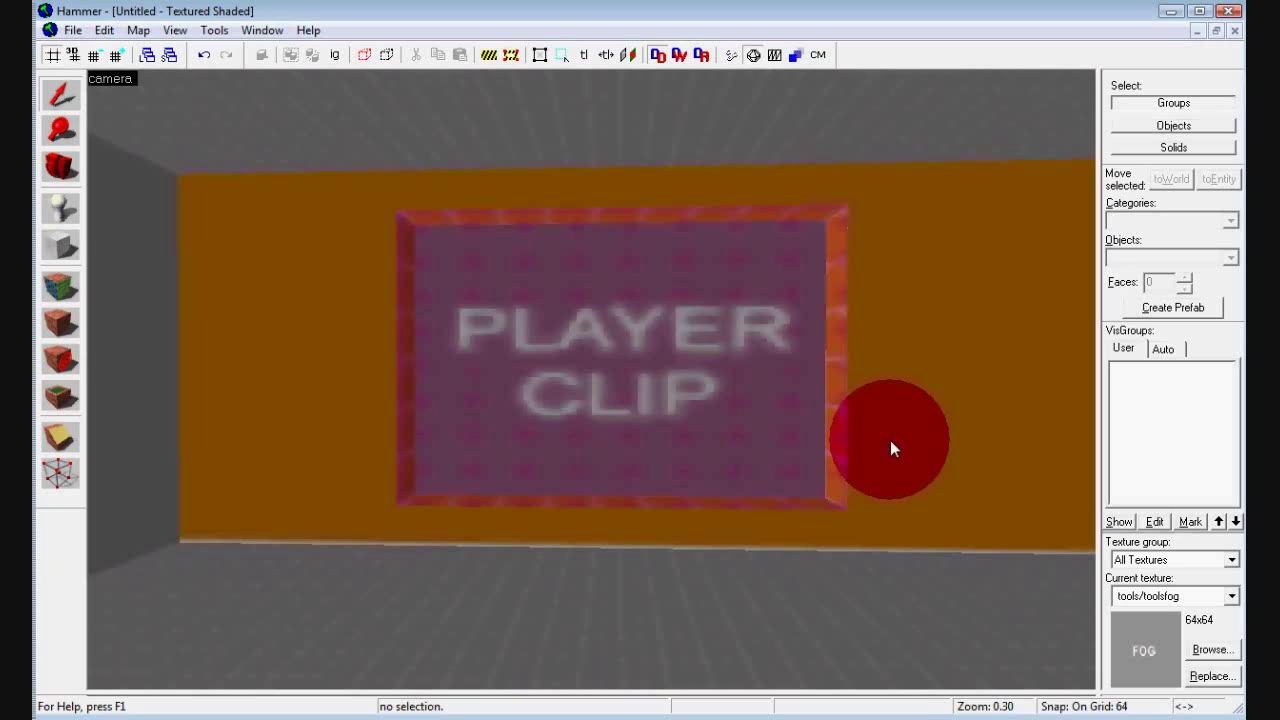
pyautogui.press('a')
pyautogui.press('d')
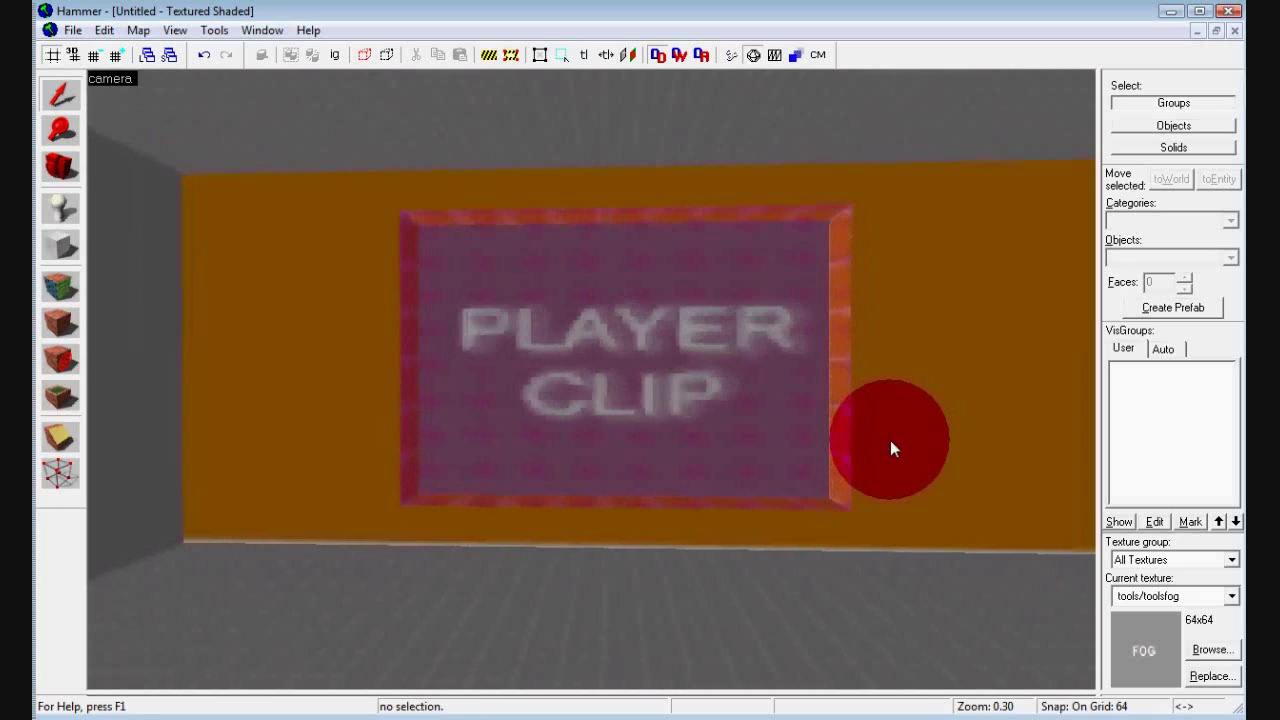
pyautogui.moveTo(893, 449); pyautogui.dragTo(893, 449)
pyautogui.press('w')
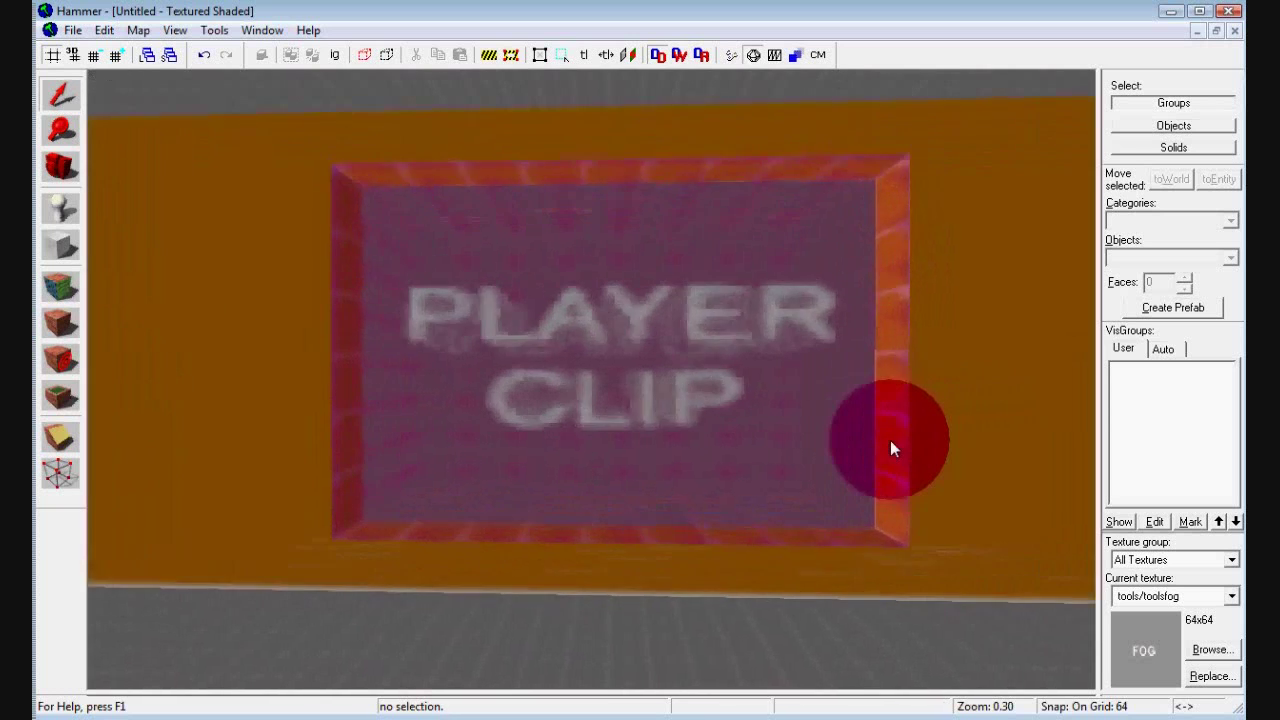
# - Examine the wall opening filled with the nodraw texture from the front and look along the surrounding walls from outside
pyautogui.moveTo(893, 449); pyautogui.dragTo(893, 449)
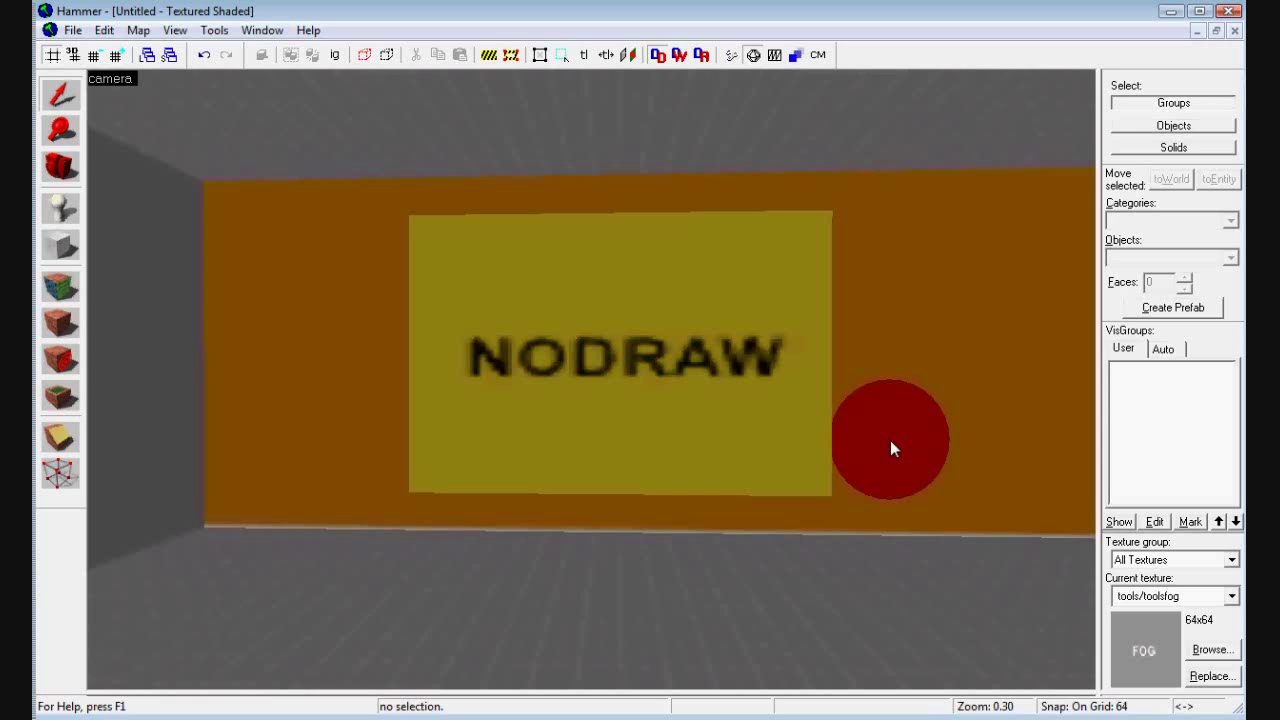
pyautogui.press('a')
pyautogui.press('Right')
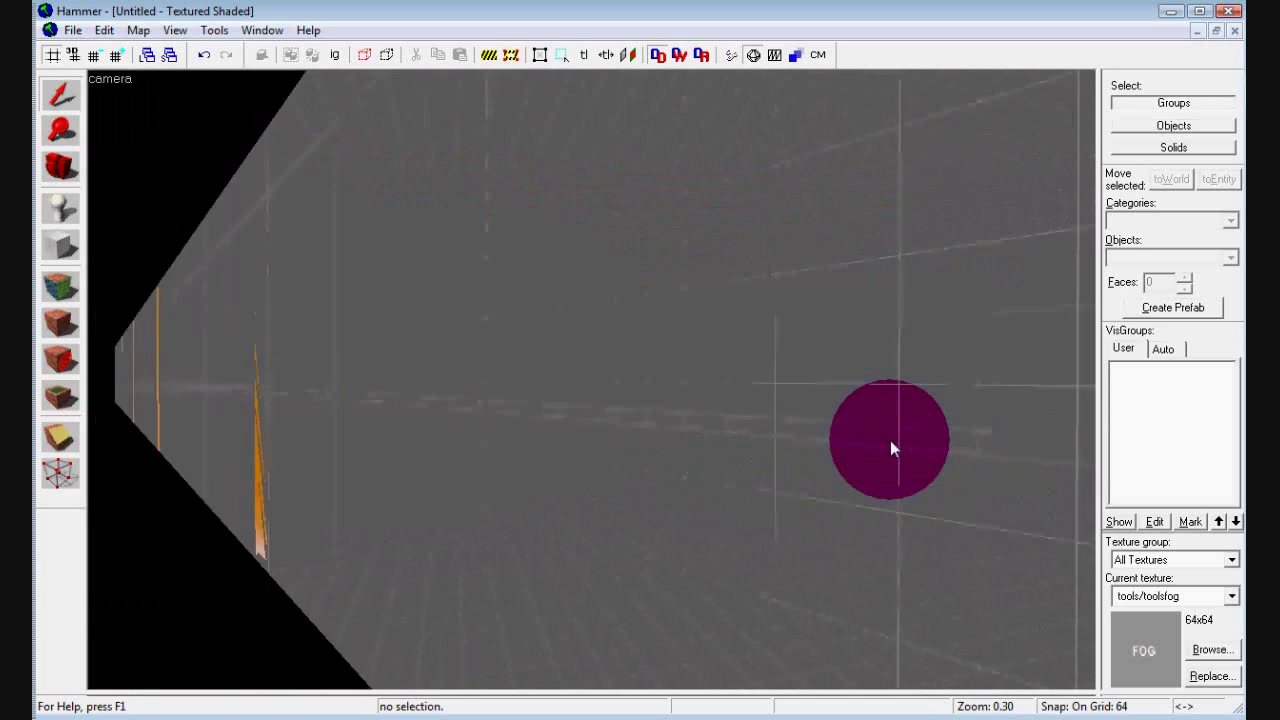
pyautogui.press('d')
pyautogui.press('Left')
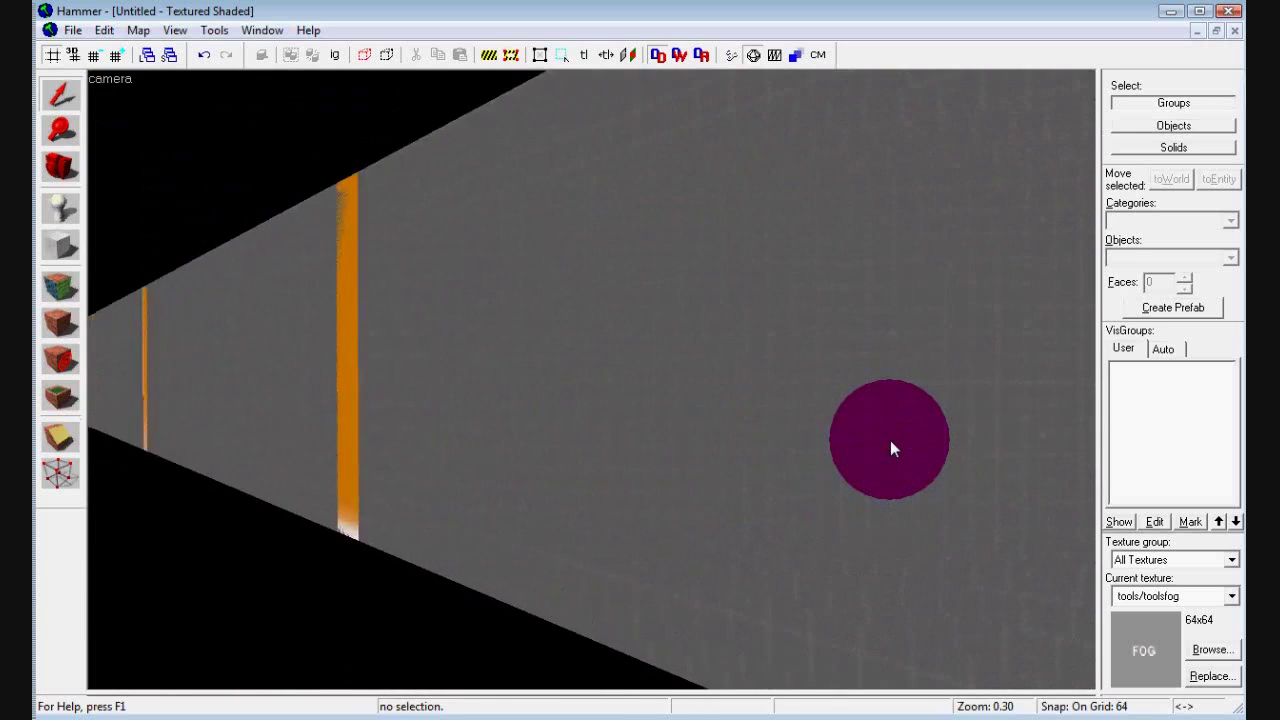
pyautogui.press('d')
pyautogui.press('d')
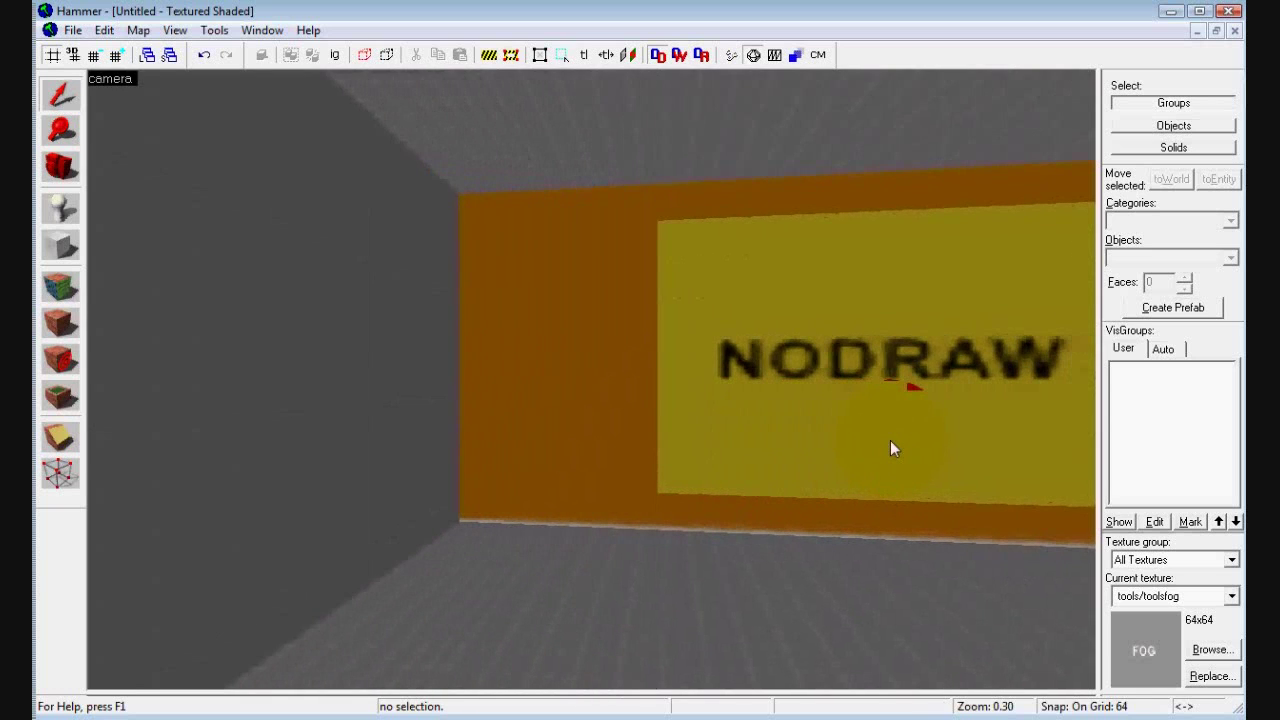
pyautogui.press('d')
pyautogui.press('d')
pyautogui.press('d')
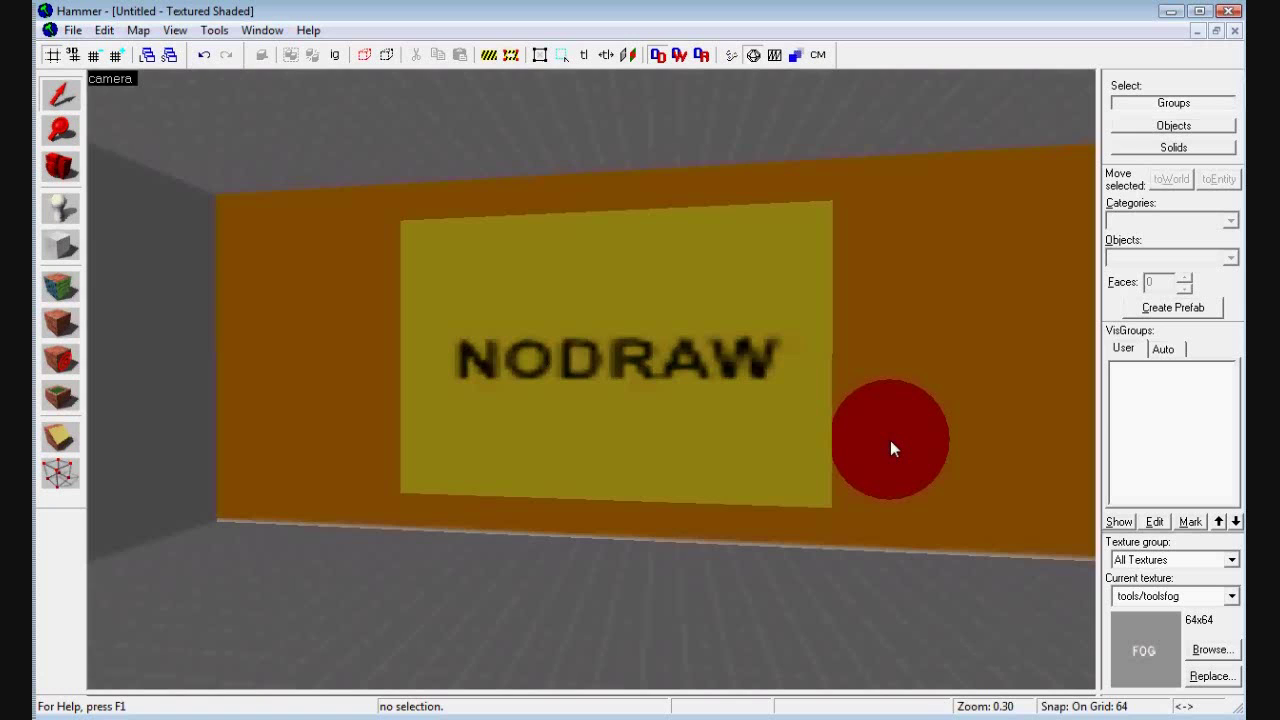
# - Examine the wall opening filled with the skybox texture from both sides of center and move through it
pyautogui.moveTo(893, 449); pyautogui.dragTo(893, 449, button='right')
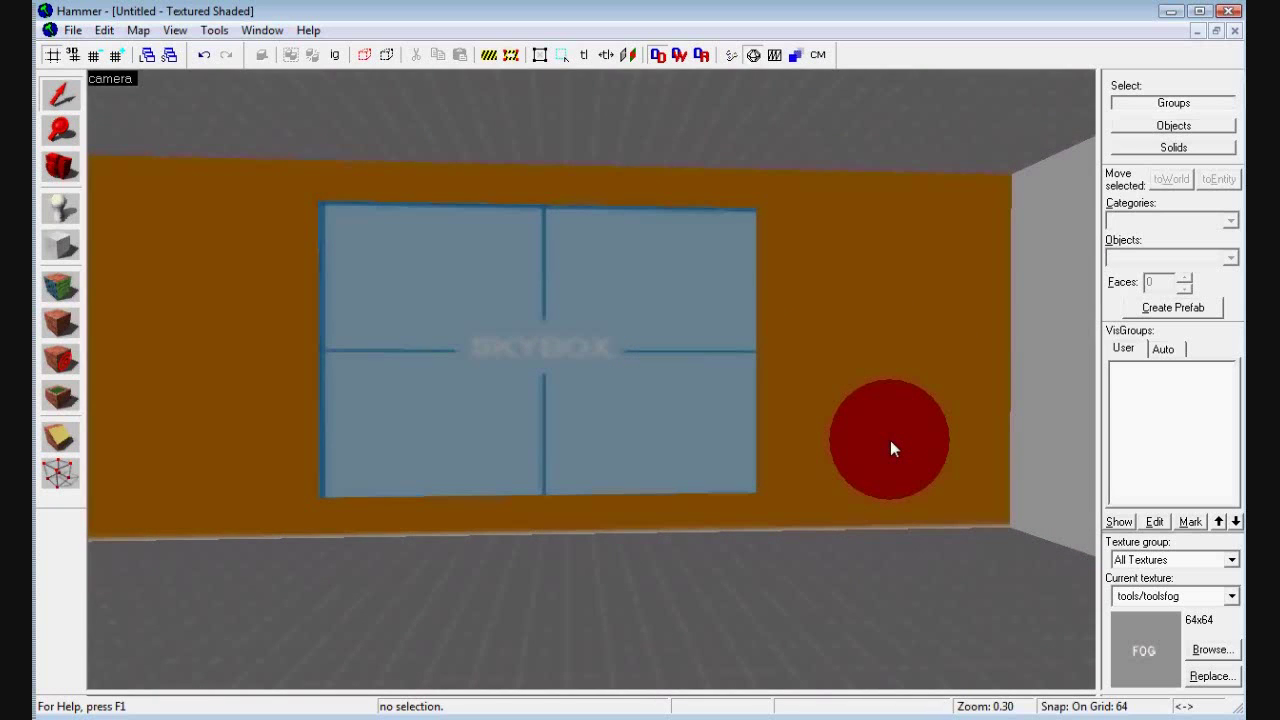
pyautogui.press('Left')
pyautogui.press('Right')
pyautogui.press('Right')
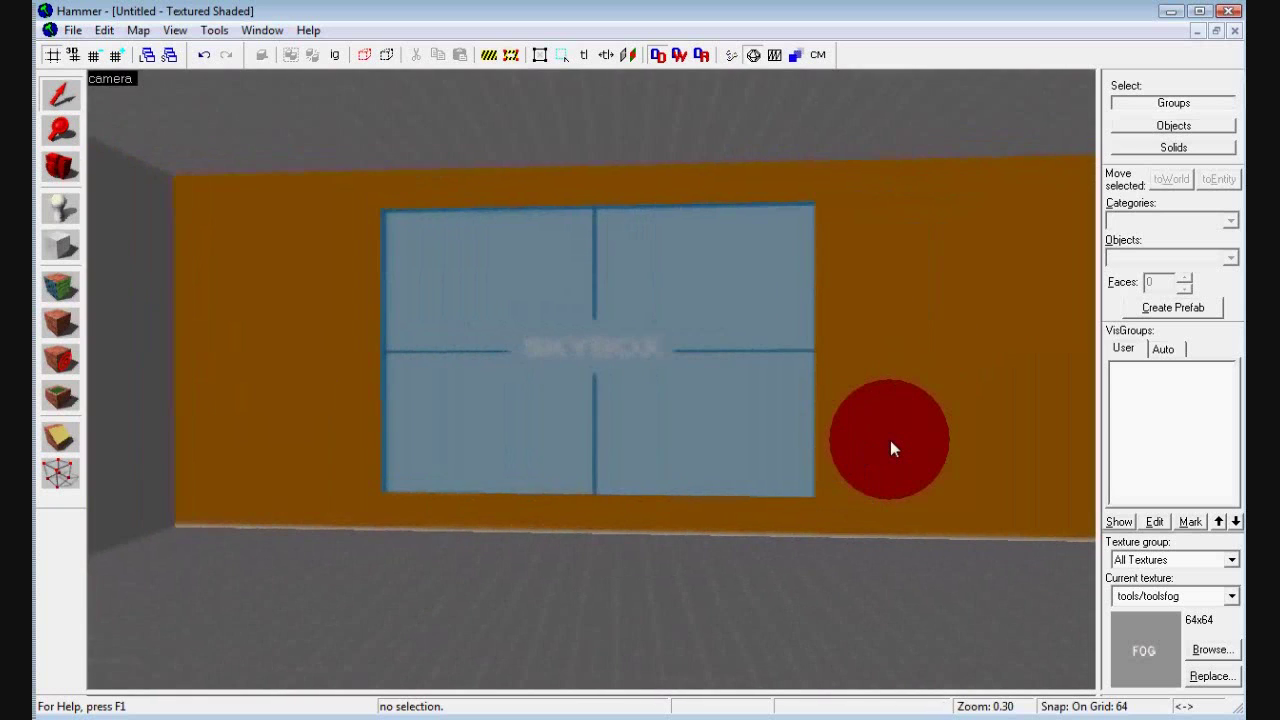
pyautogui.press('w')
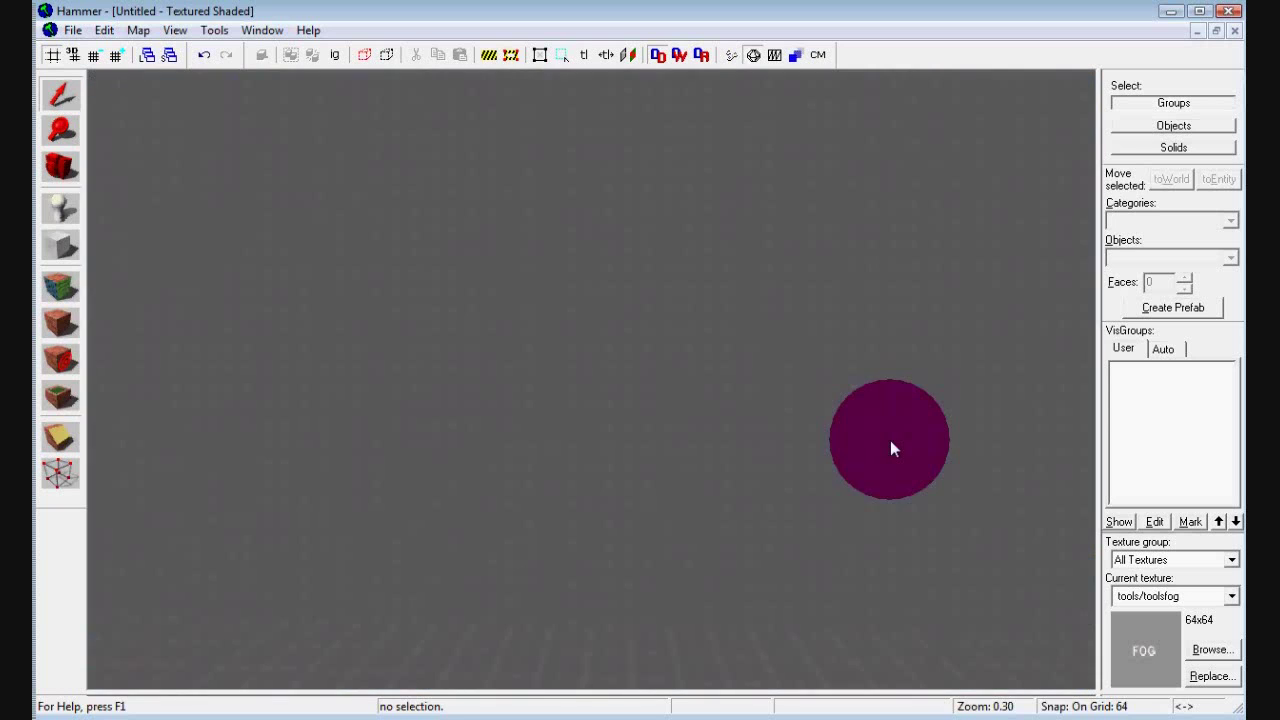
# - Examine the window filled with the trigger texture from slightly different horizontal and vertical angles
pyautogui.moveTo(893, 449); pyautogui.dragTo(893, 449, button='right')
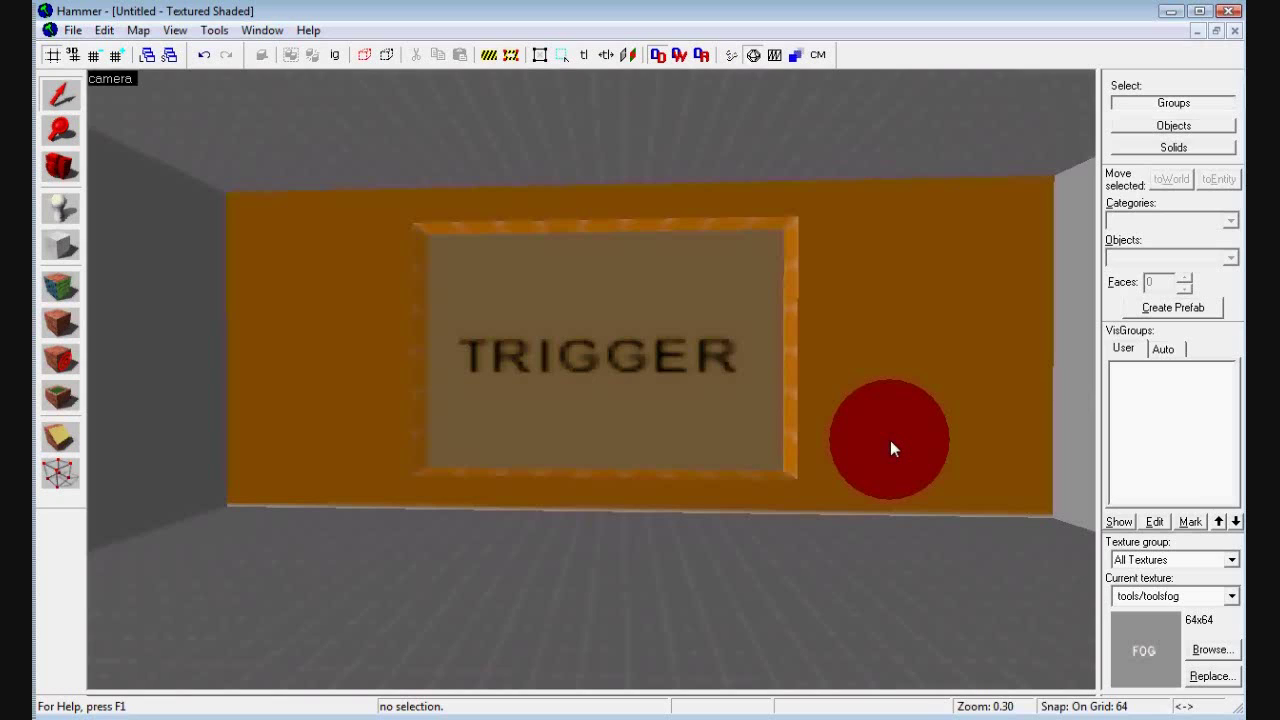
pyautogui.moveTo(893, 449); pyautogui.dragTo(893, 449, button='right')
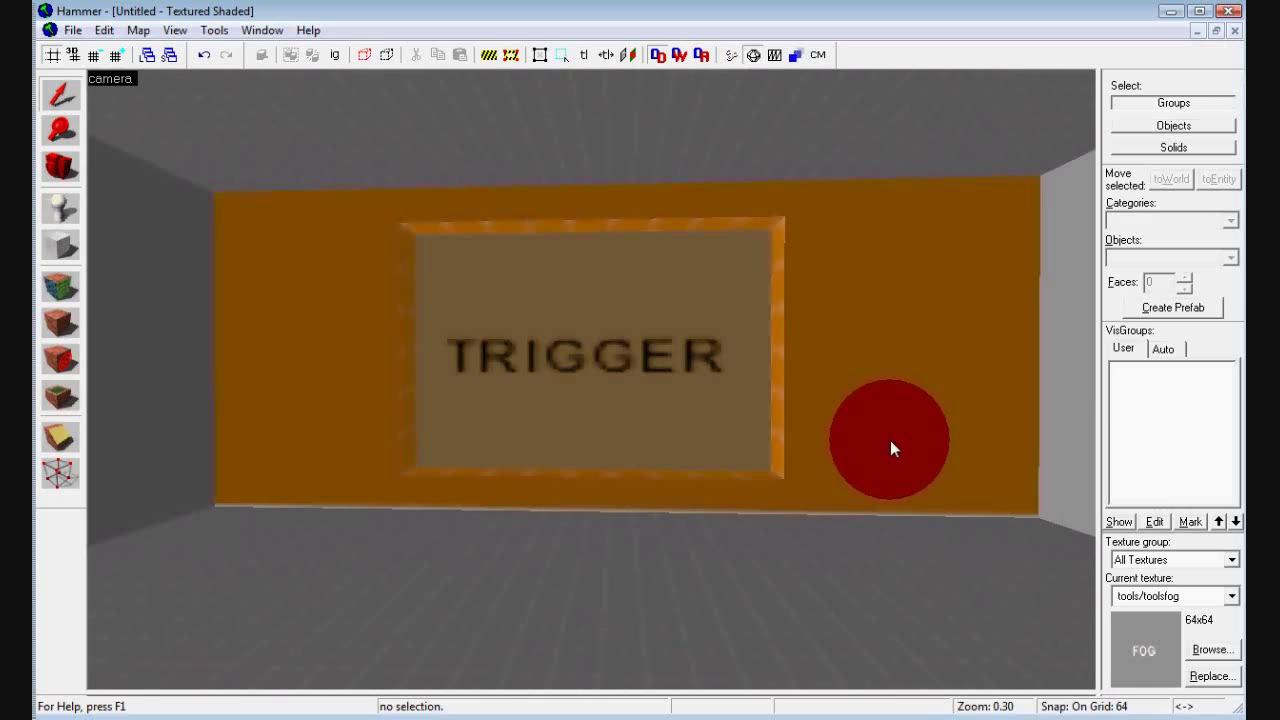
pyautogui.moveTo(893, 449); pyautogui.dragTo(893, 449, button='right')
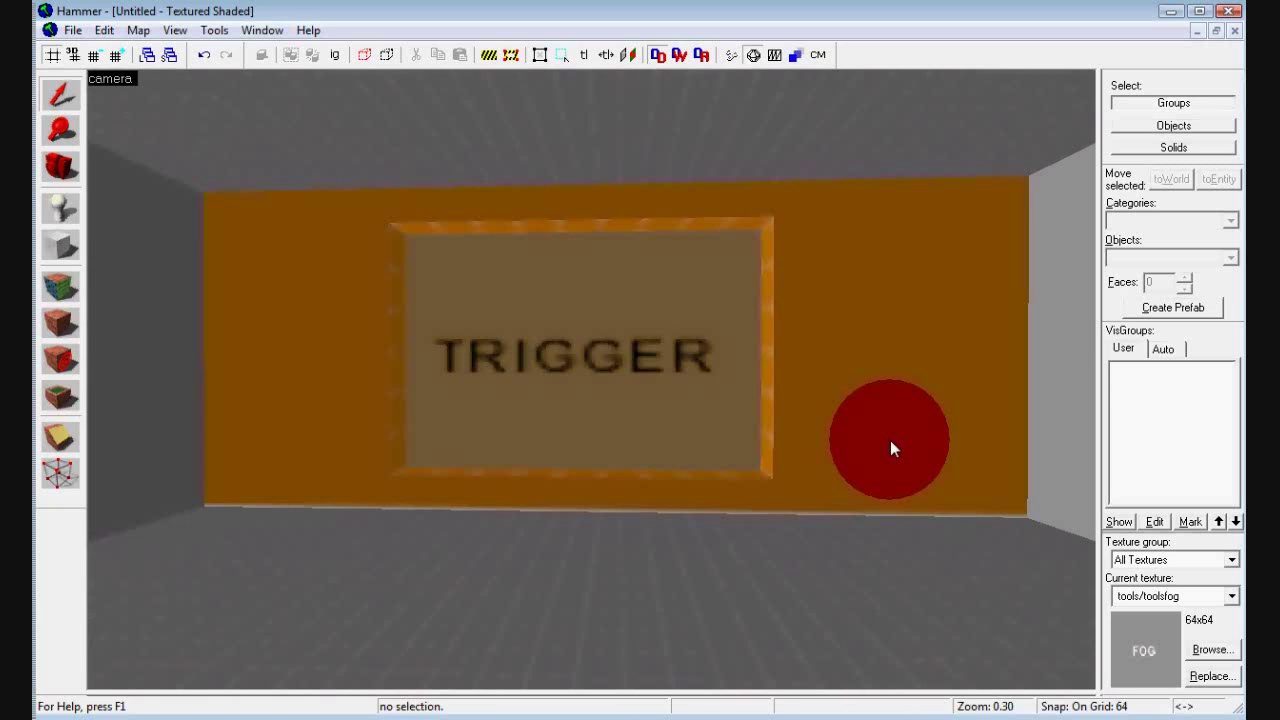
pyautogui.moveTo(893, 449); pyautogui.dragTo(893, 449, button='right')
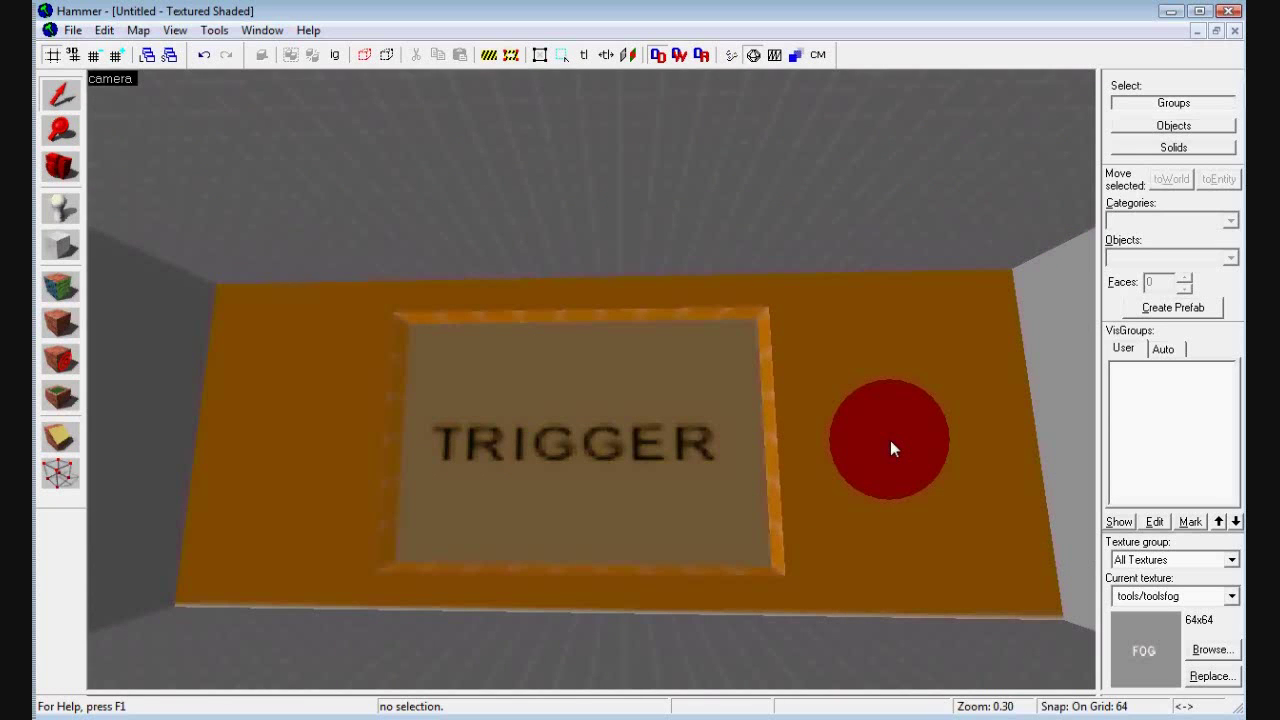
# - Examine the wall opening filled with the ladder texture from a distance and closer up
pyautogui.moveTo(893, 449); pyautogui.dragTo(893, 449, button='right')
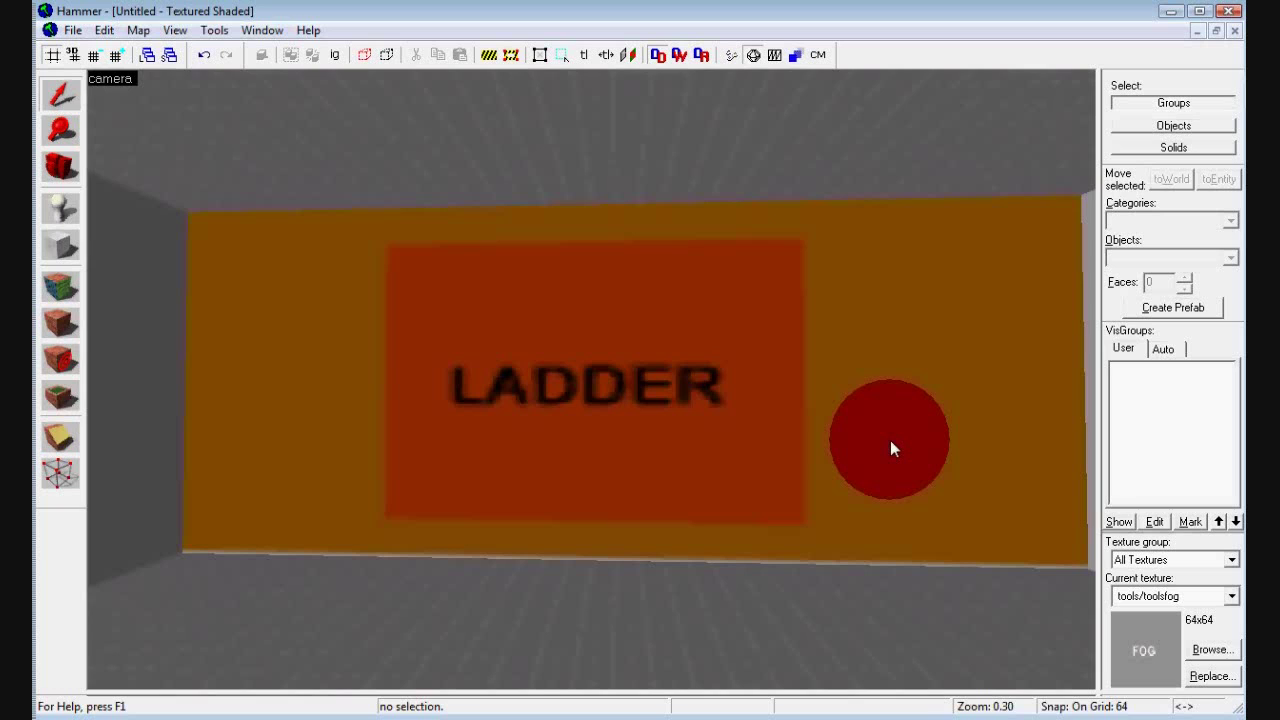
pyautogui.moveTo(893, 449); pyautogui.dragTo(893, 449, button='right')
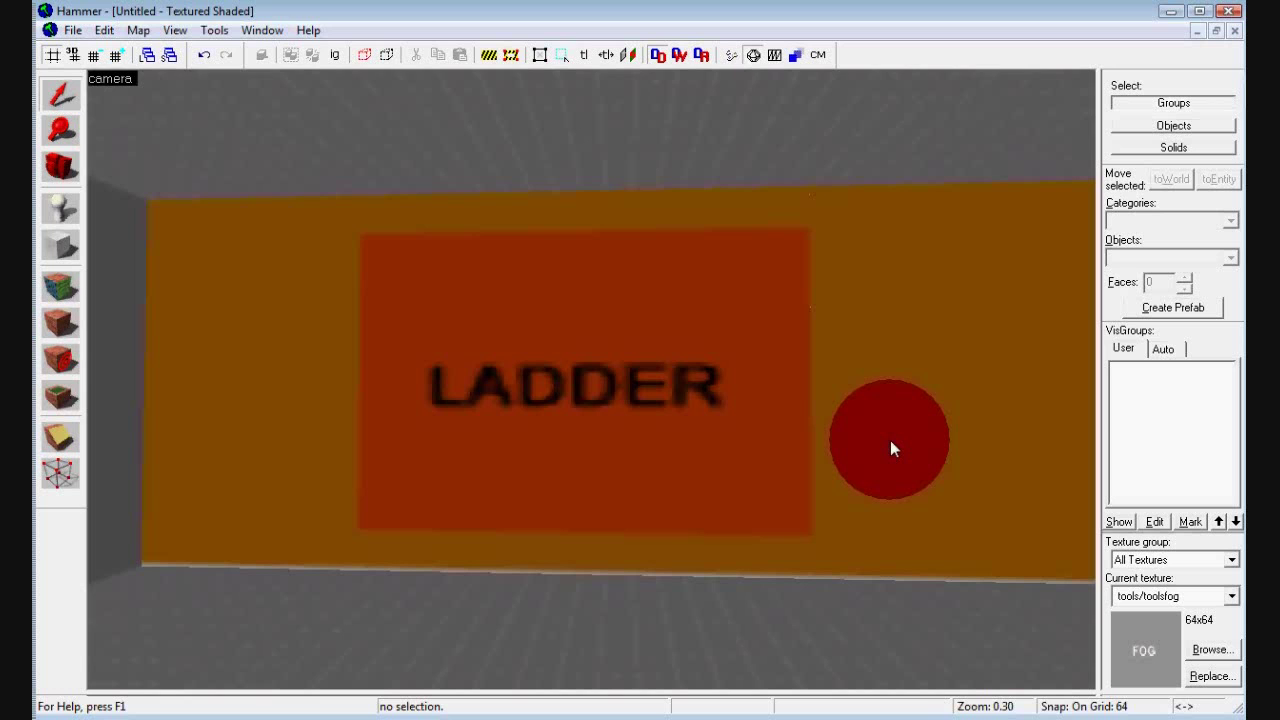
pyautogui.moveTo(893, 449); pyautogui.dragTo(893, 449, button='right')
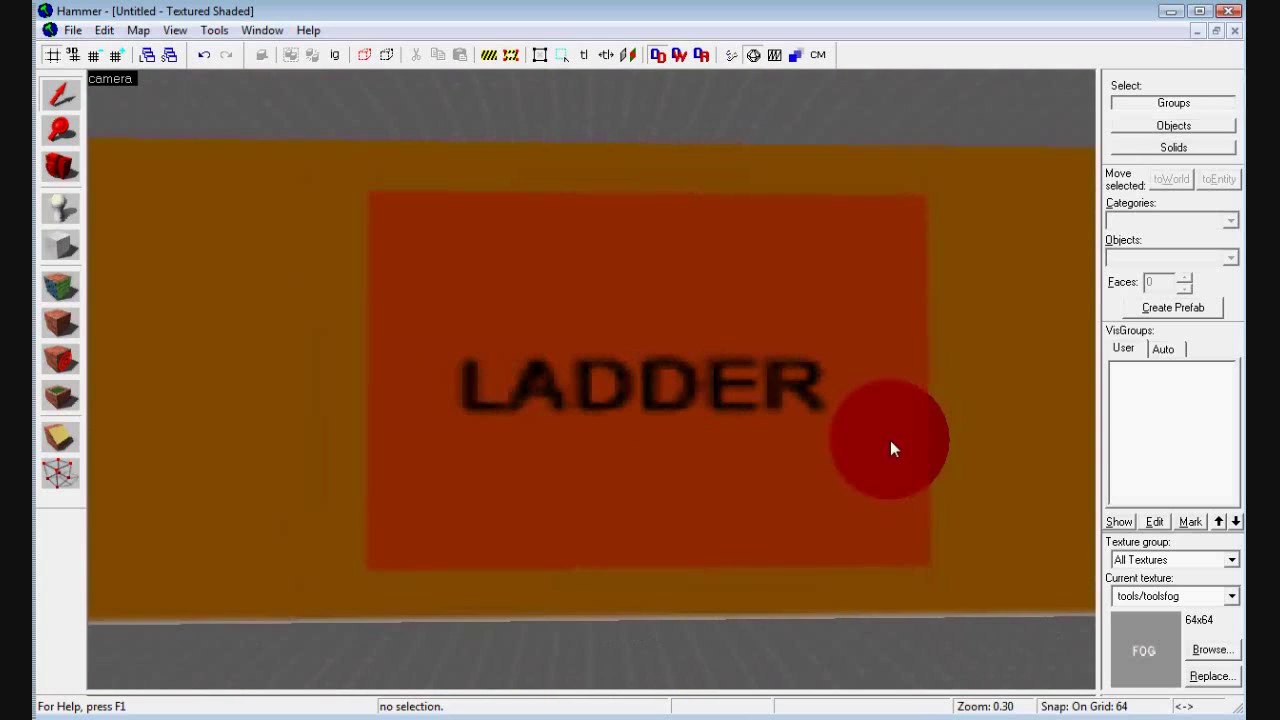